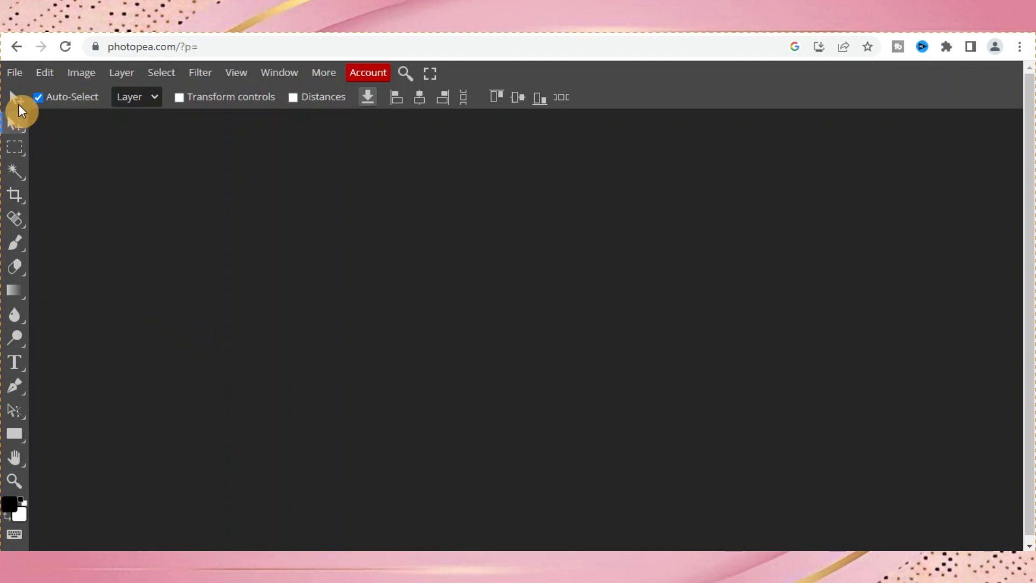
- Create a new 1280 x 720 pixel project at 72 DPI with a white background
click(13, 73)
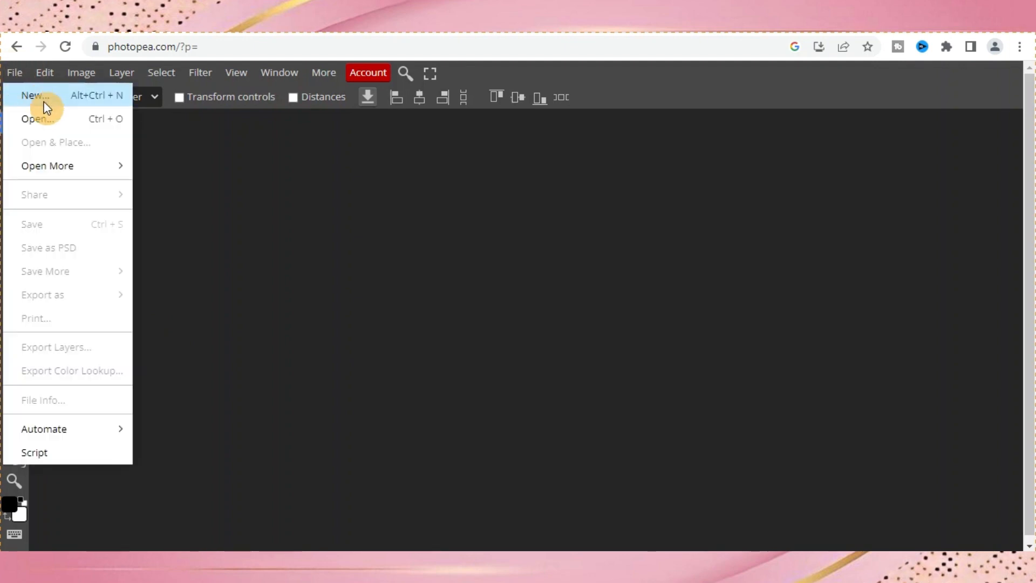
click(62, 97)
click(64, 100)
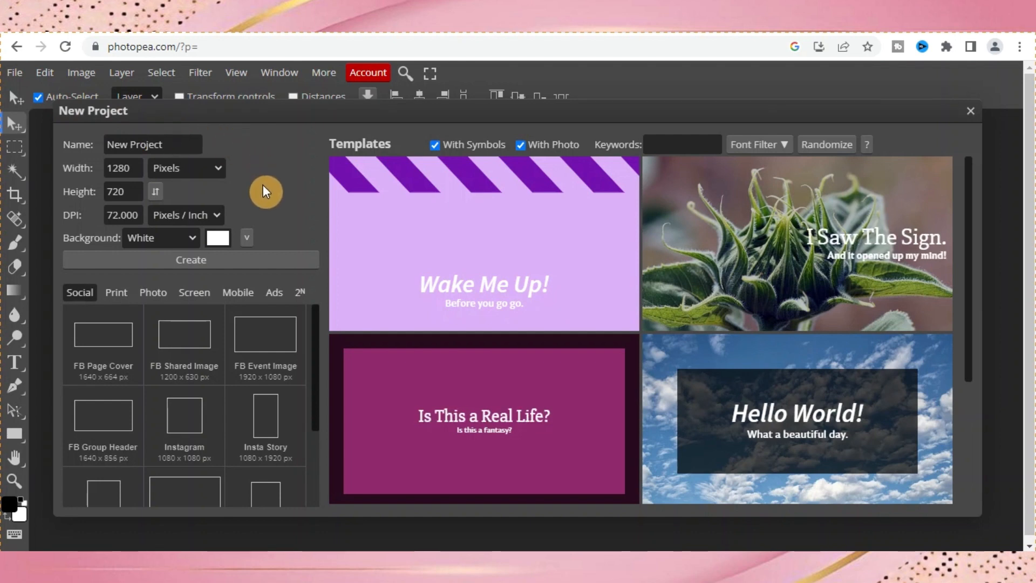
click(218, 169)
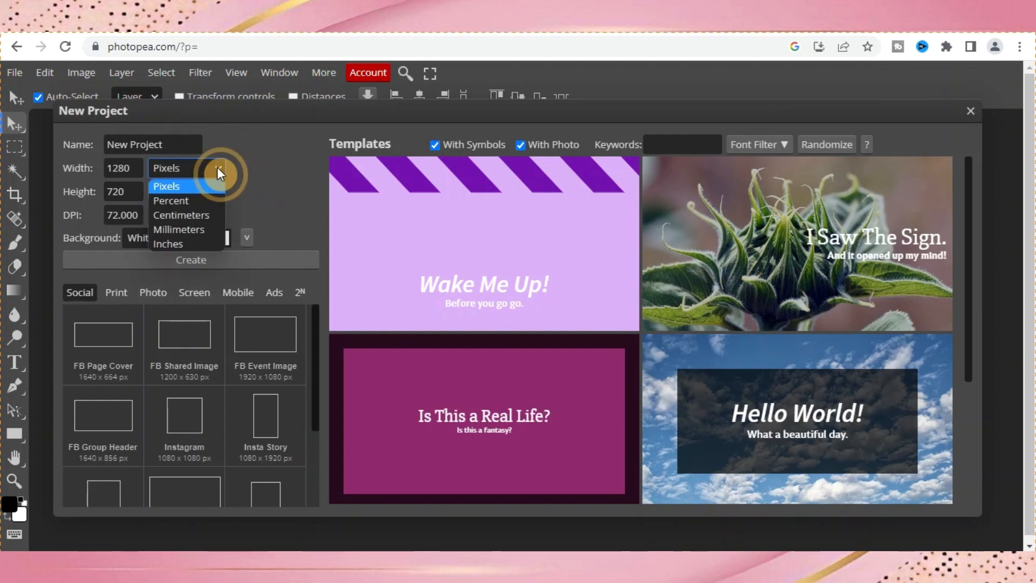
click(199, 190)
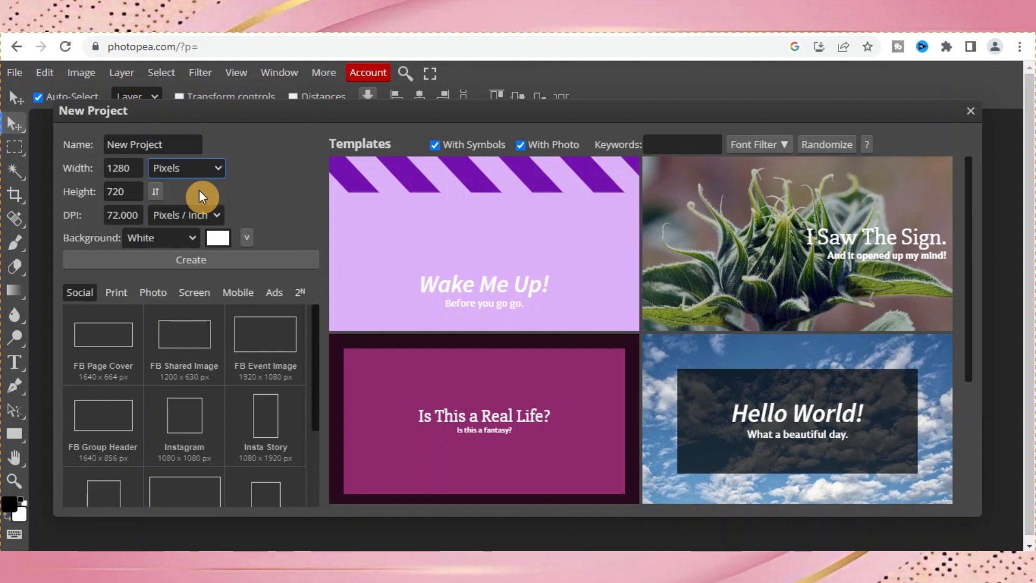
click(282, 262)
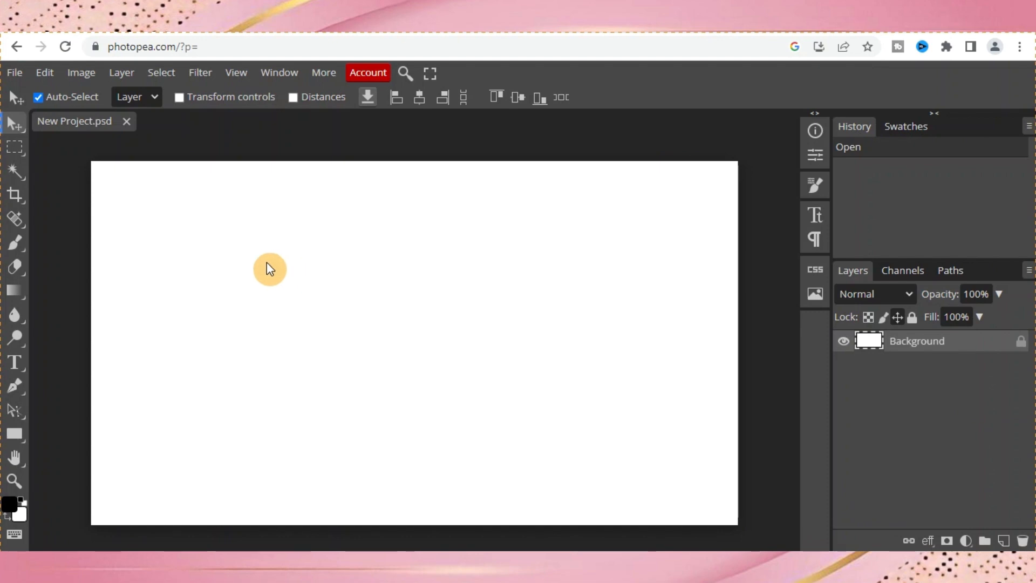
- Add a horizontal text box reading "The Sublimation Life" in the canvas's upper-left area and shrink the box to fit the text
click(16, 364)
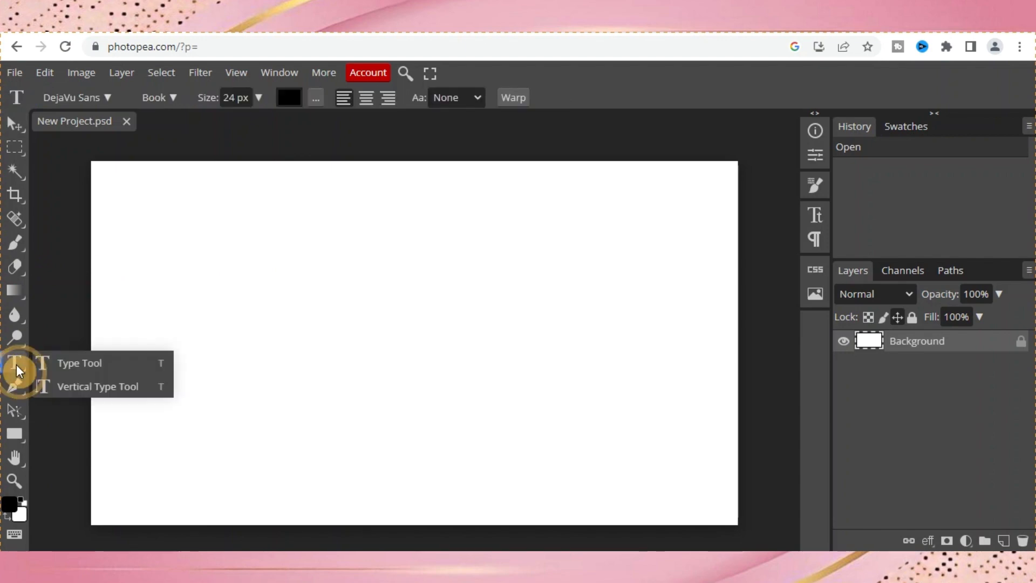
click(139, 364)
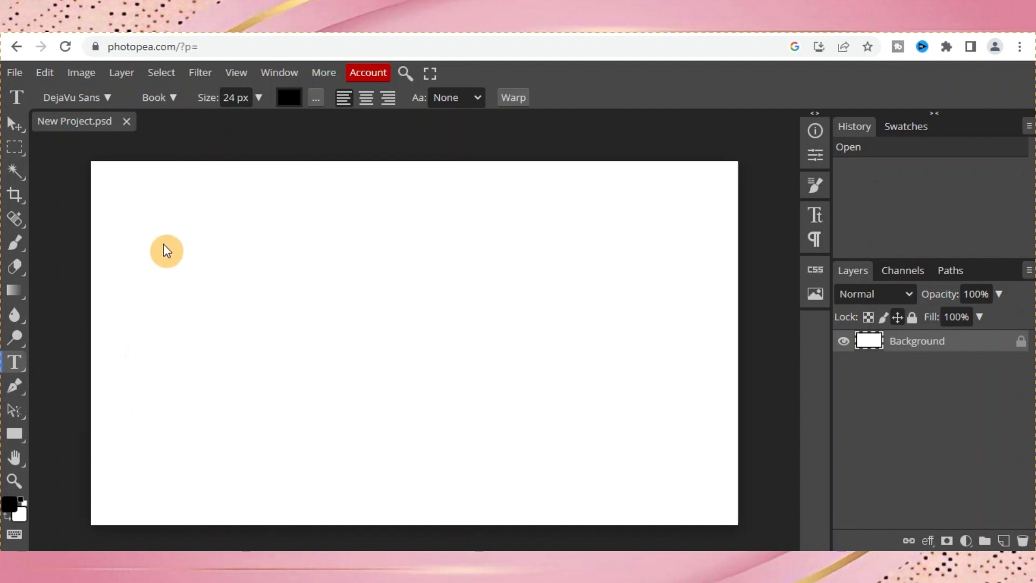
click(184, 226)
drag(185, 227, 556, 316)
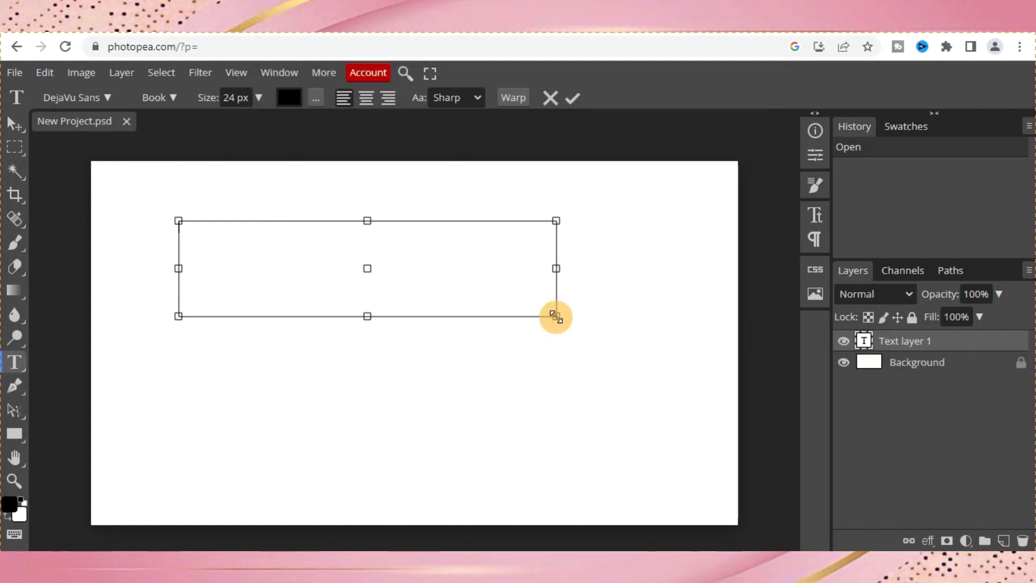
click(202, 232)
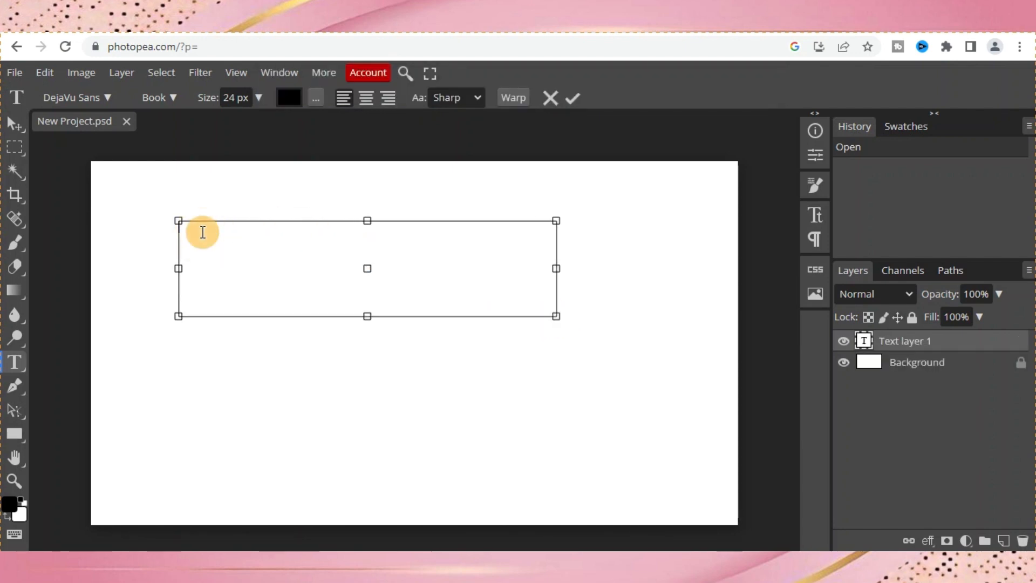
text(The Sub)
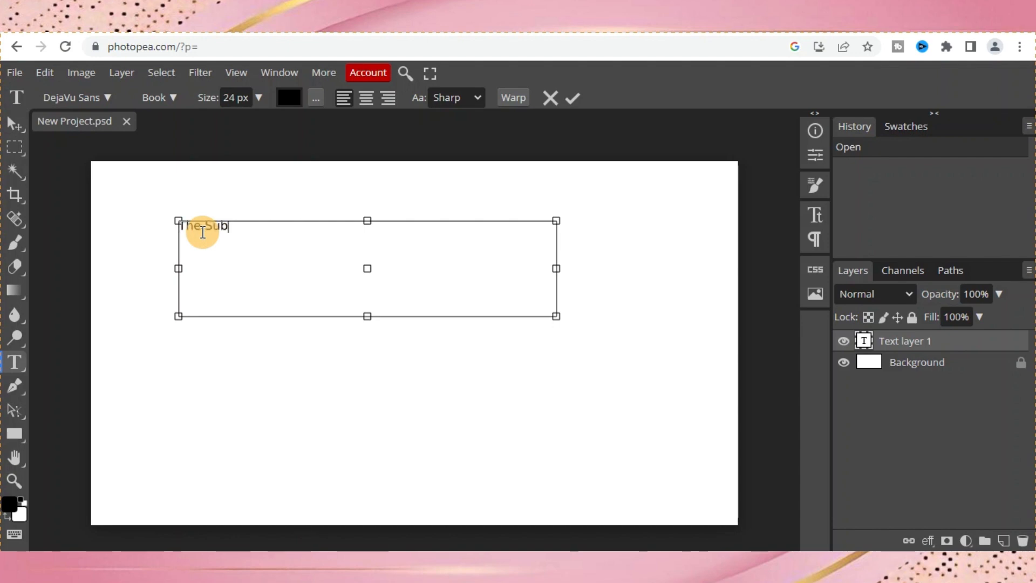
text(limation Life)
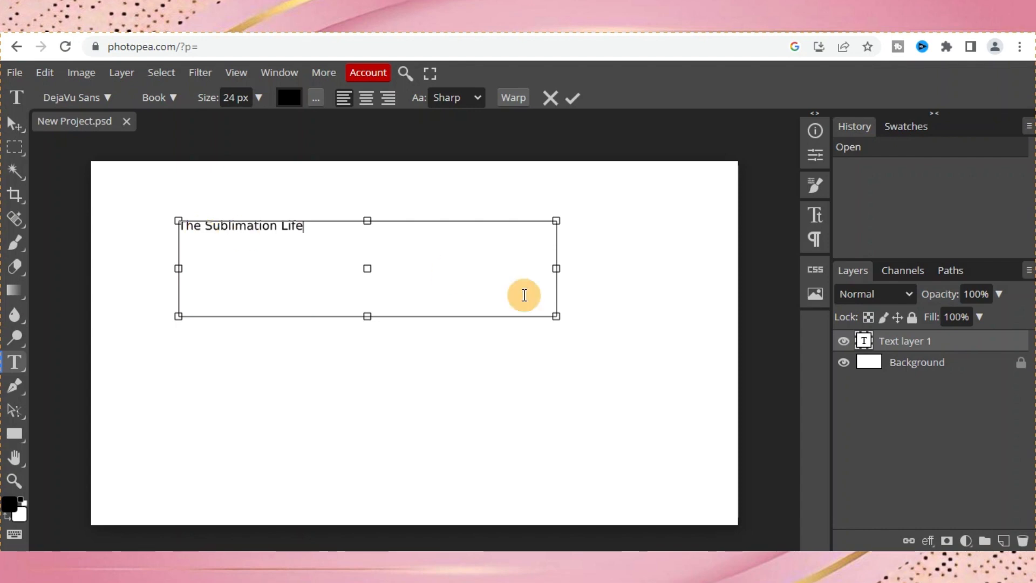
drag(554, 315, 321, 247)
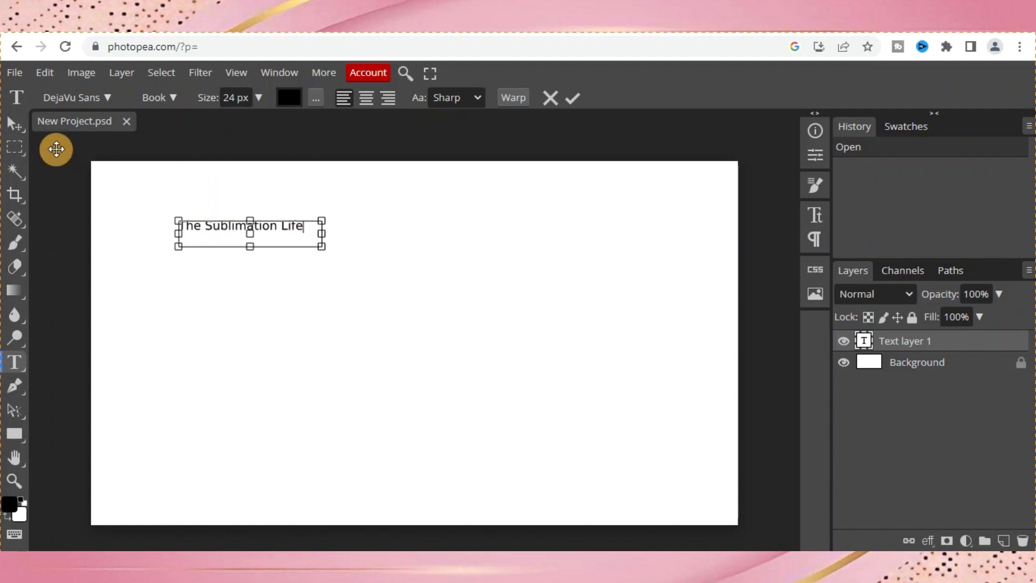
- Scale the text up to about 426% using transform controls and center it horizontally above the canvas middle, at about X 640, Y 255 px
click(13, 120)
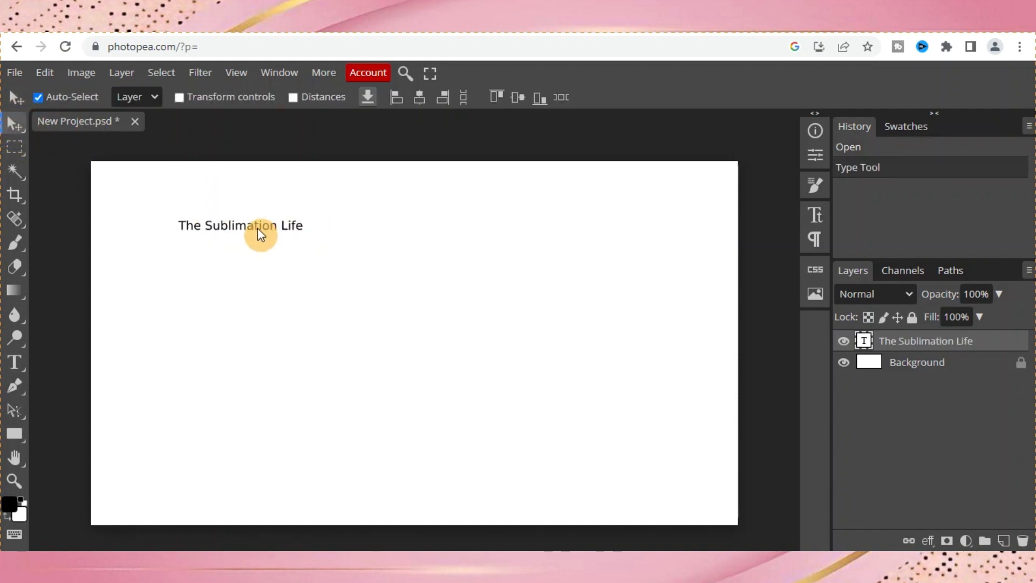
drag(251, 225, 423, 309)
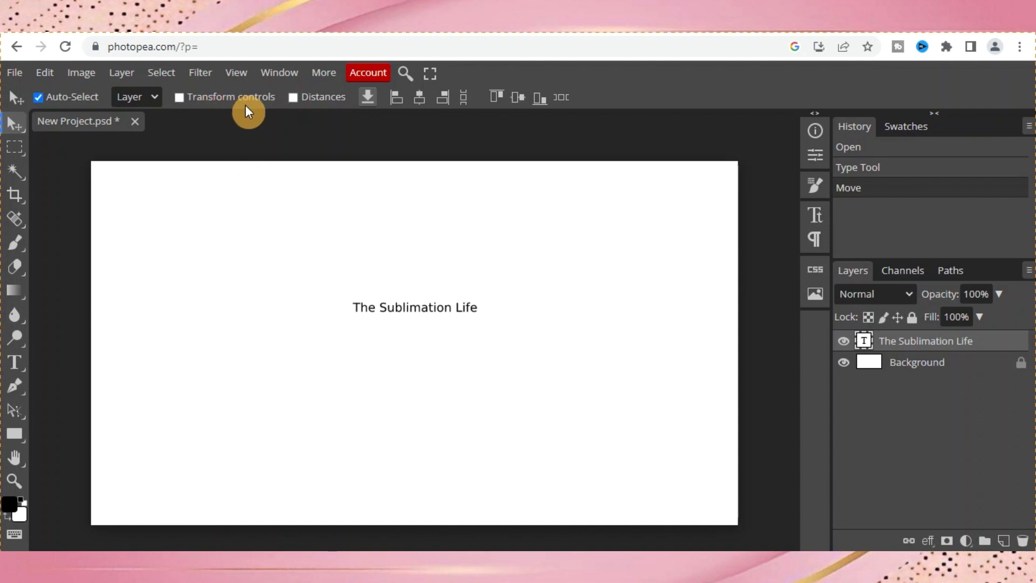
click(179, 96)
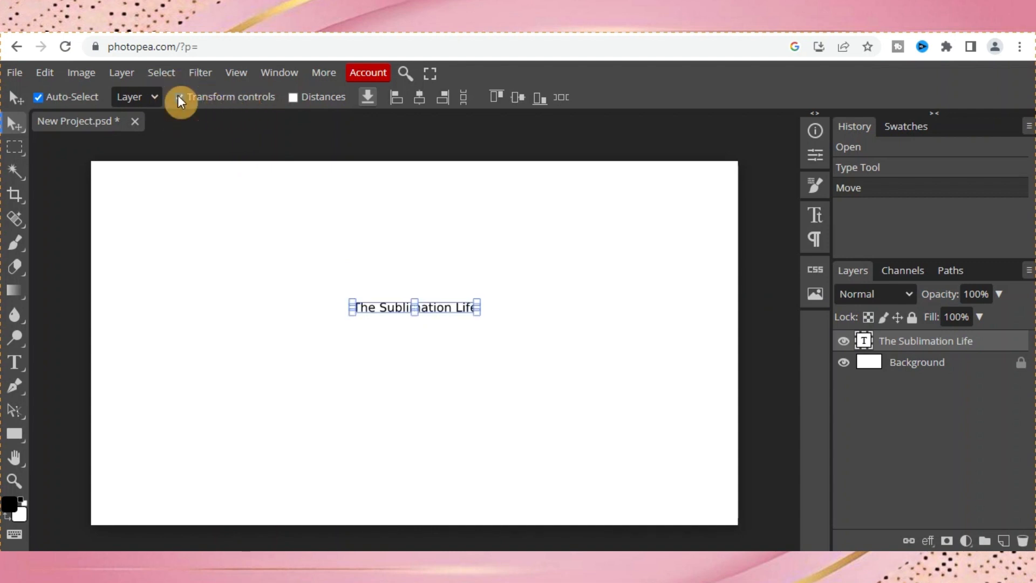
drag(477, 317, 671, 432)
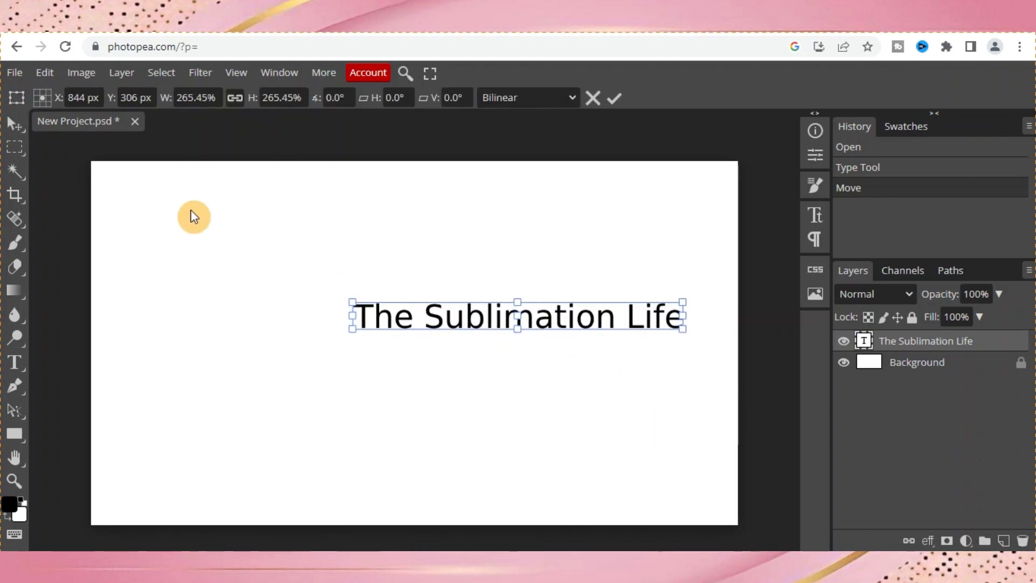
drag(350, 304, 151, 229)
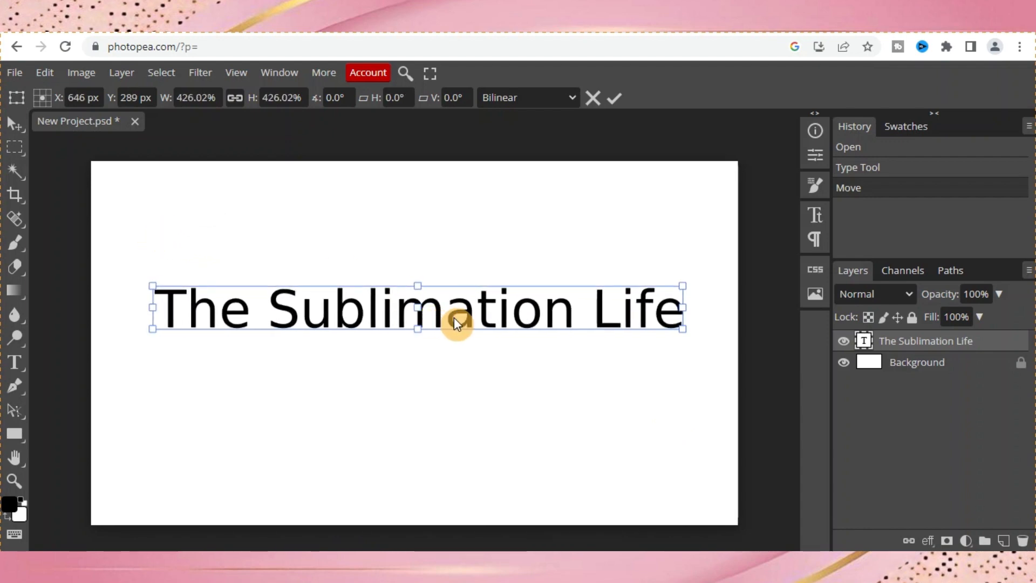
drag(454, 318, 447, 299)
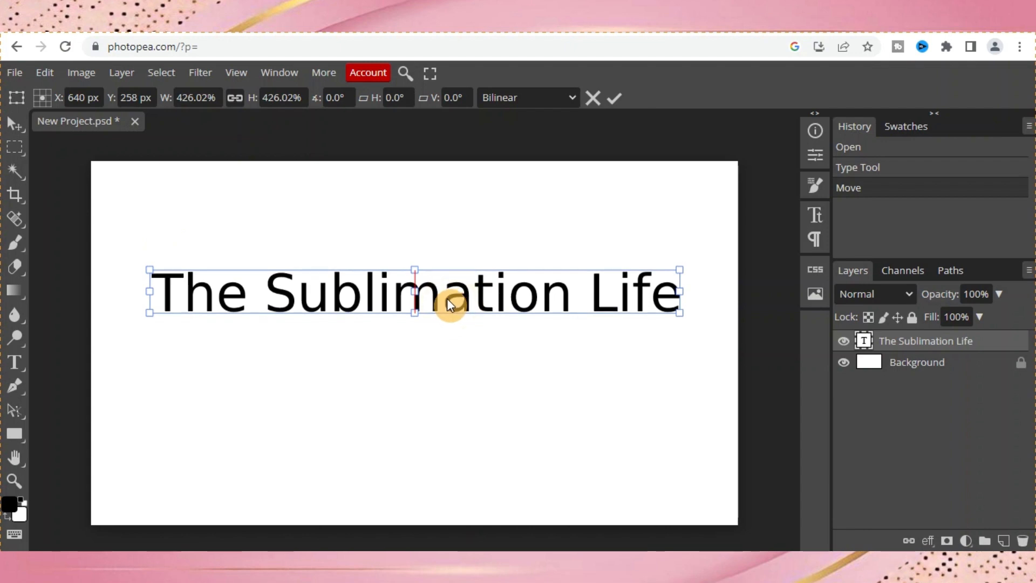
key(Up)
key(Up)
key(Up)
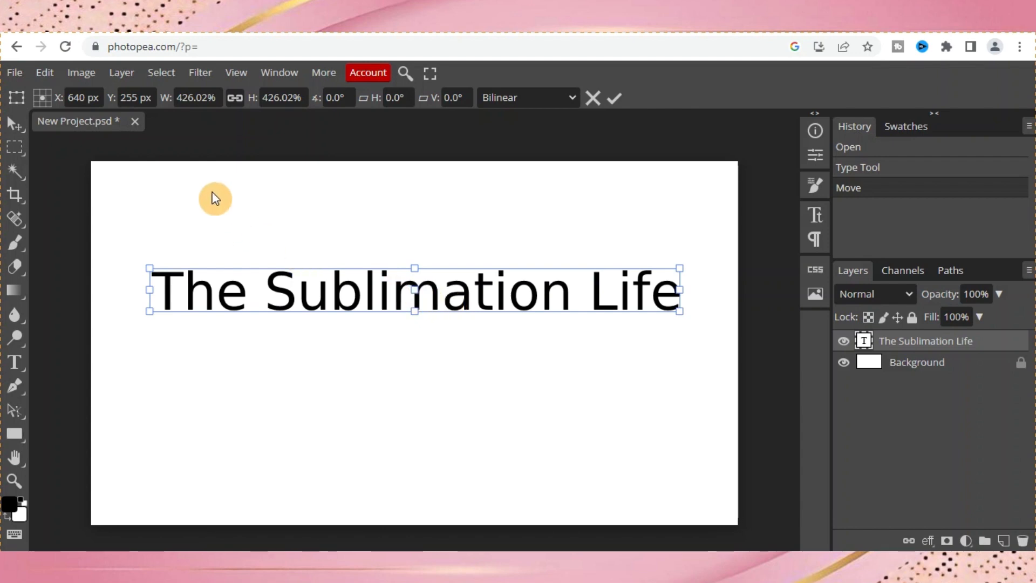
- Change the font of "The Sublimation Life" text to Coiny
click(17, 361)
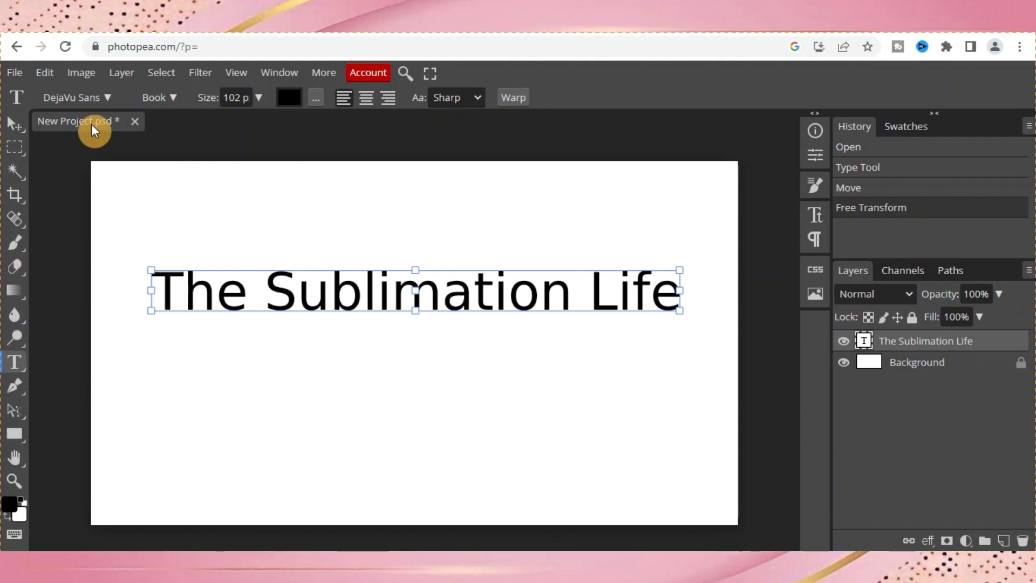
click(112, 94)
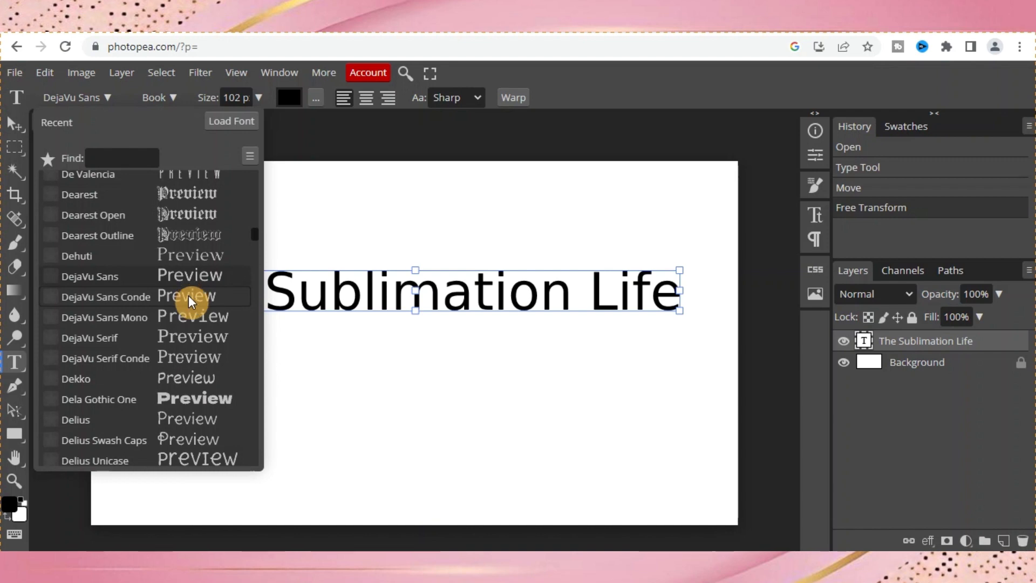
scroll(189, 296, up, 5)
scroll(189, 296, up, 5)
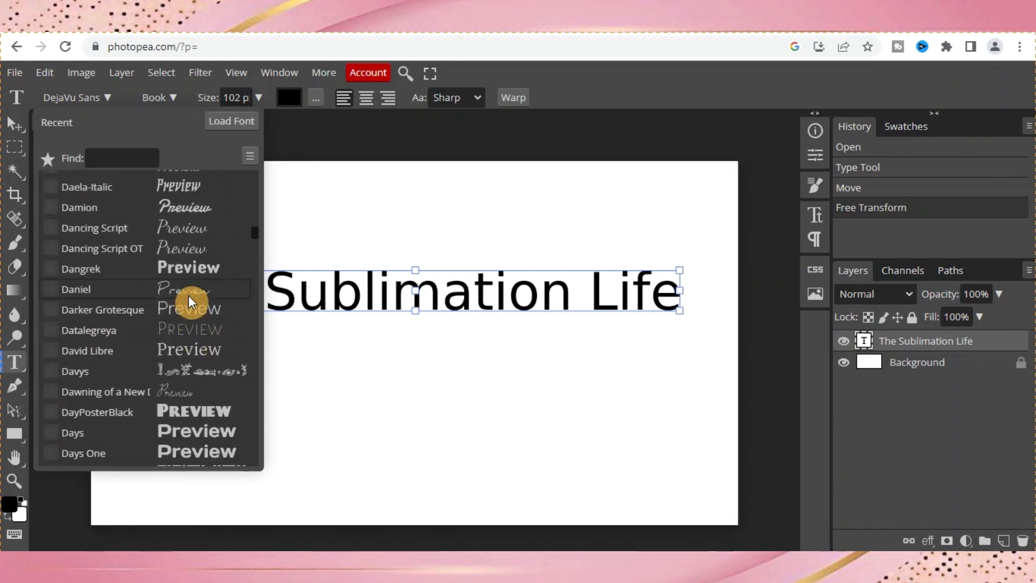
scroll(189, 296, up, 20)
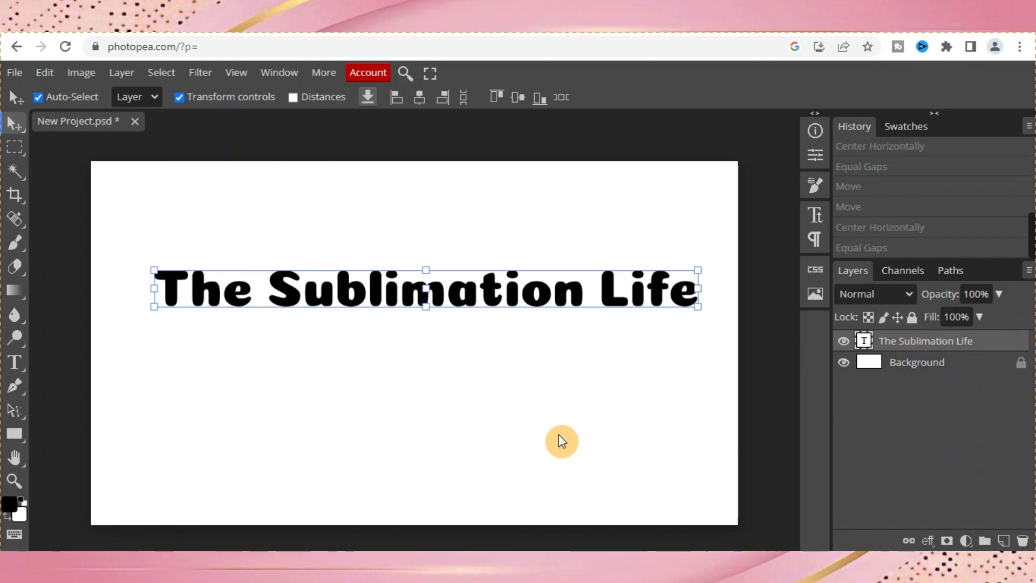
- Open the Warp settings for the text layer and move the dialog clear of the canvas
click(15, 361)
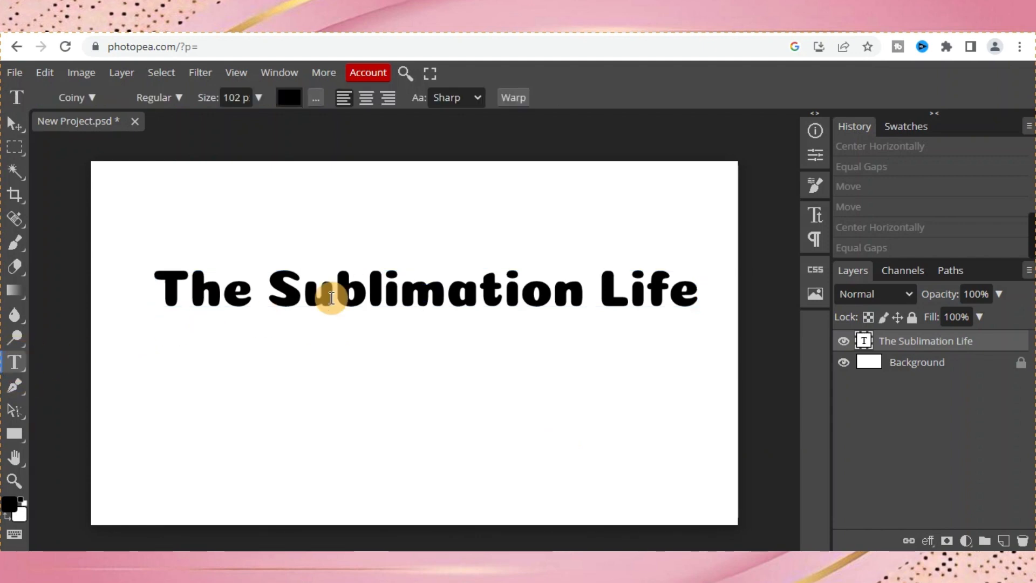
click(519, 100)
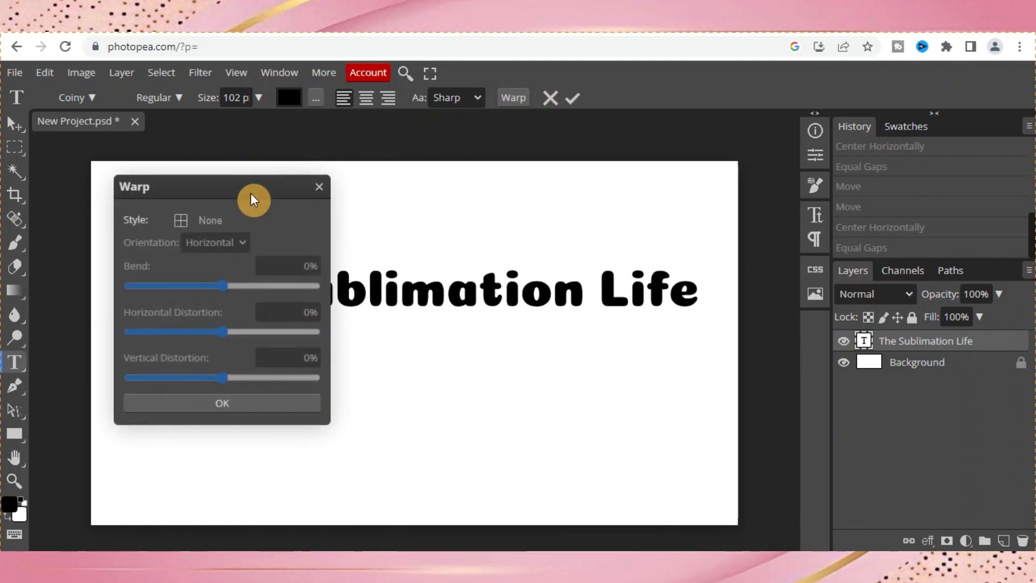
drag(244, 186, 357, 187)
drag(451, 182, 902, 141)
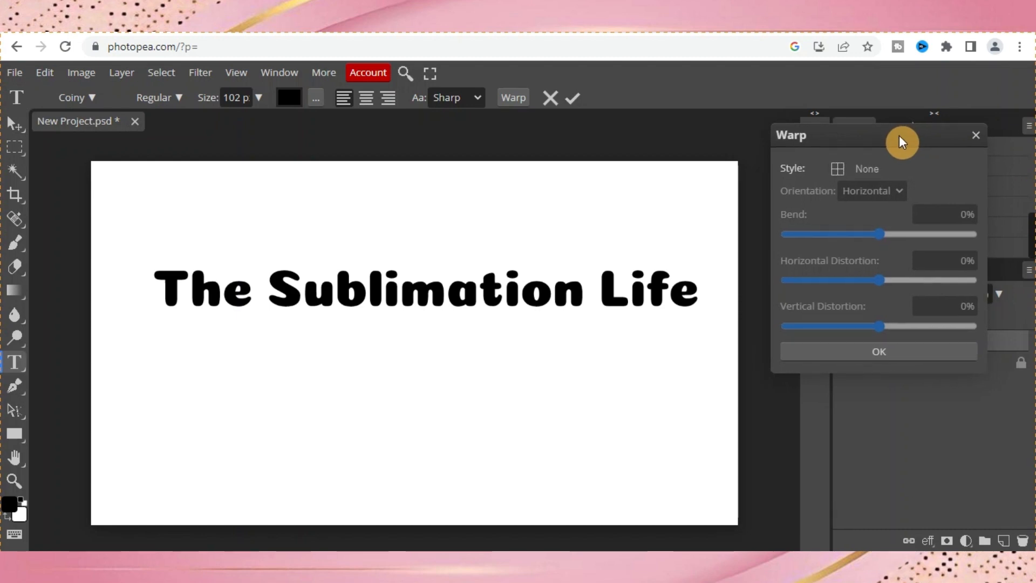
- Try the Arc warp style with a 32% bend and the Fish style on the text
click(874, 169)
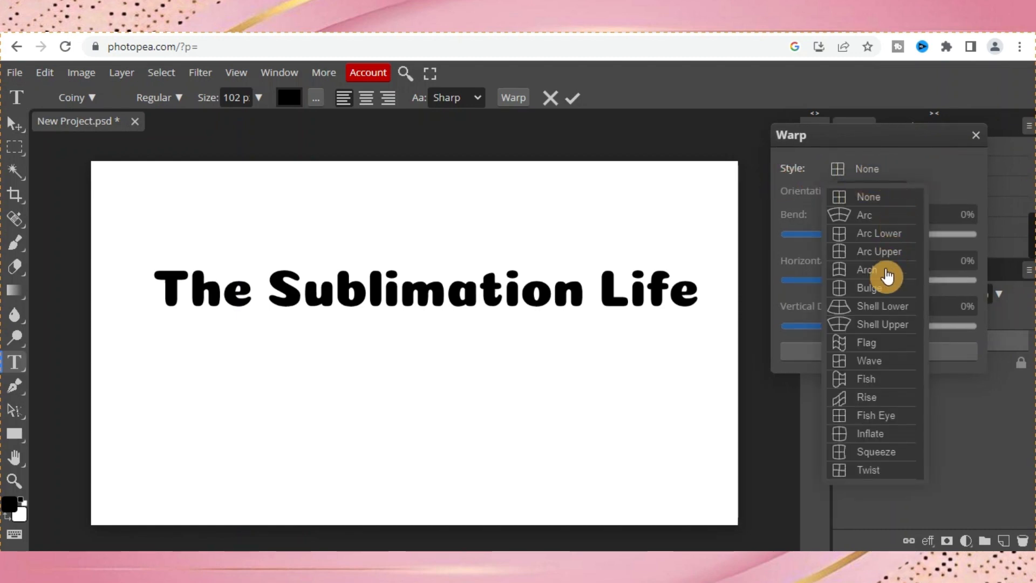
click(874, 222)
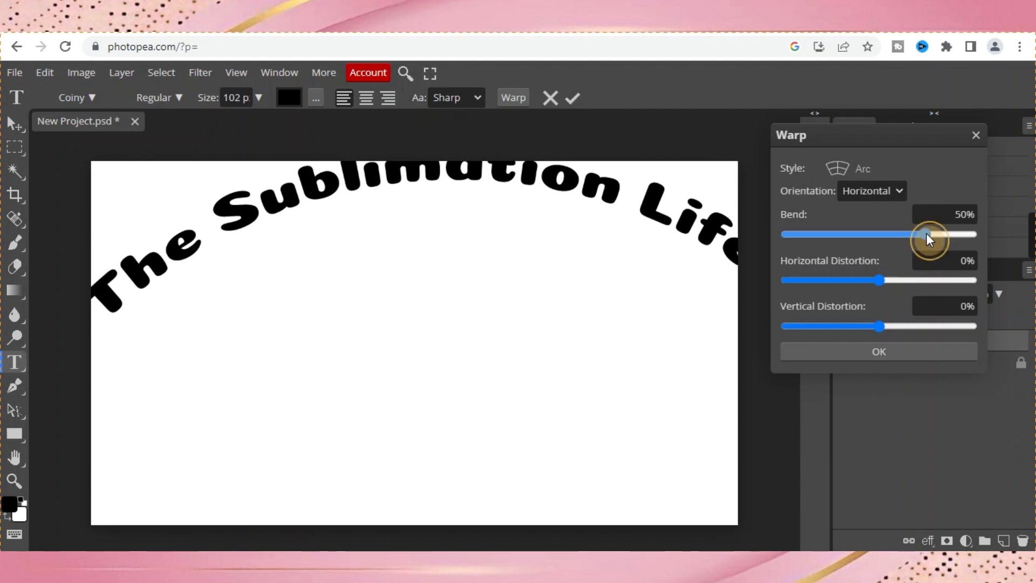
mouse_move(927, 234)
mouse_down()
mouse_move(905, 234)
mouse_move(914, 237)
mouse_up()
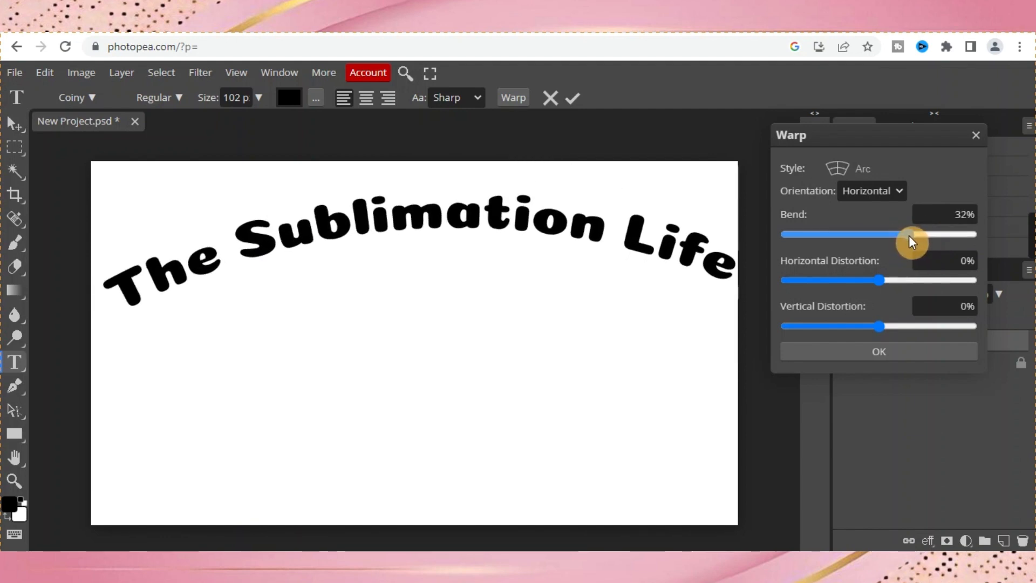
click(862, 168)
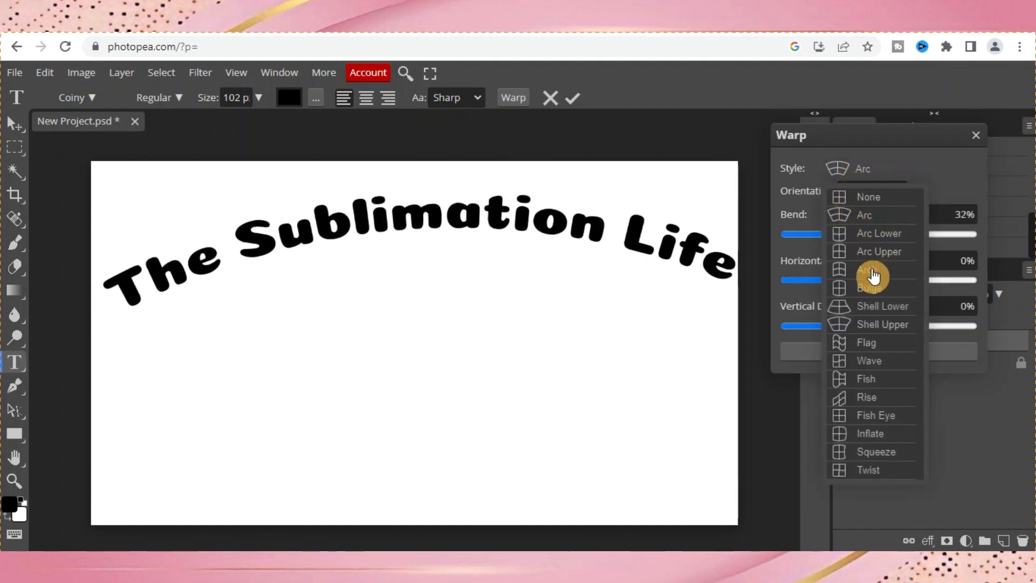
click(865, 382)
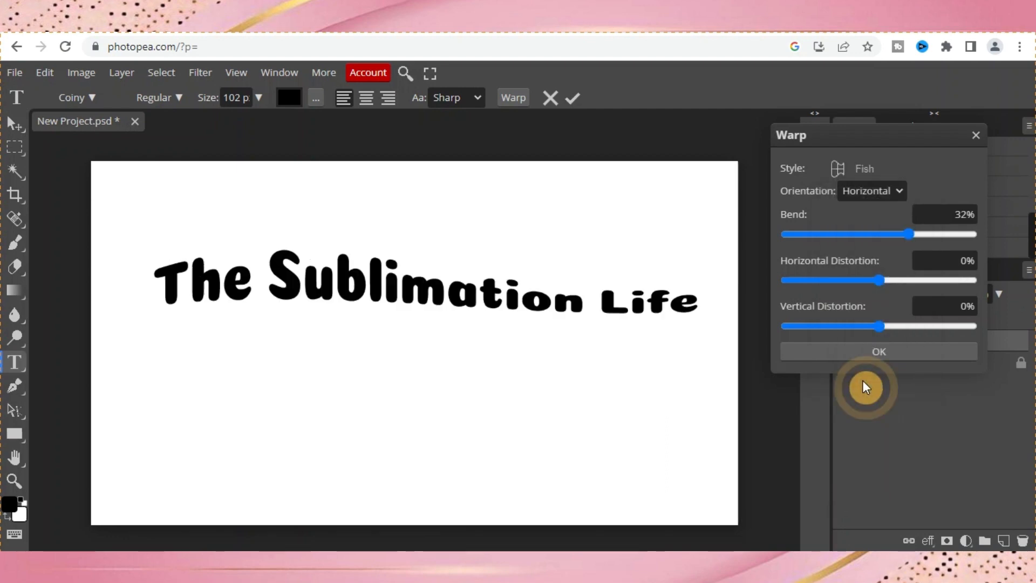
- Set the text's warp style to Flag with a 57% bend and 2% horizontal distortion
click(862, 170)
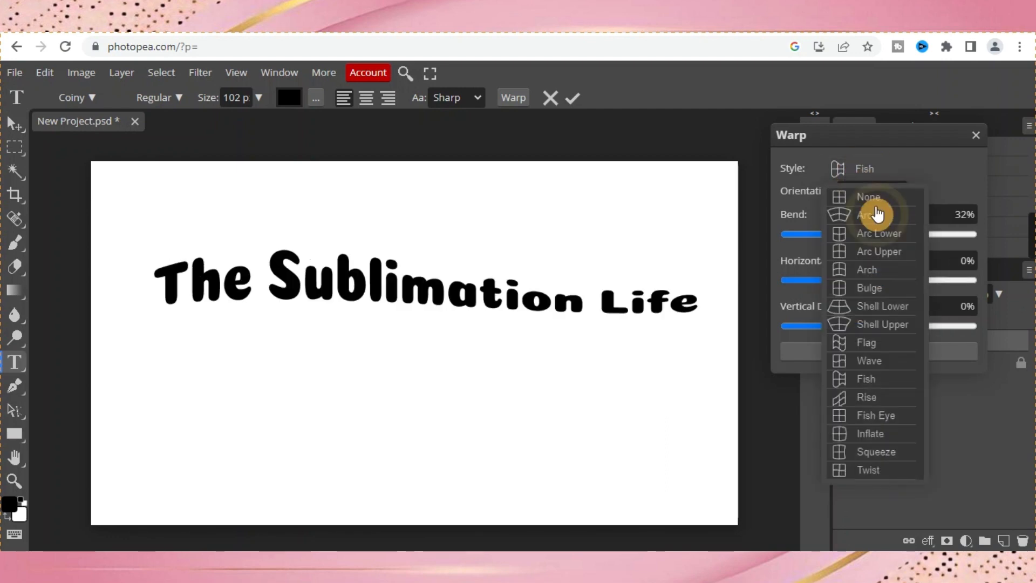
click(882, 344)
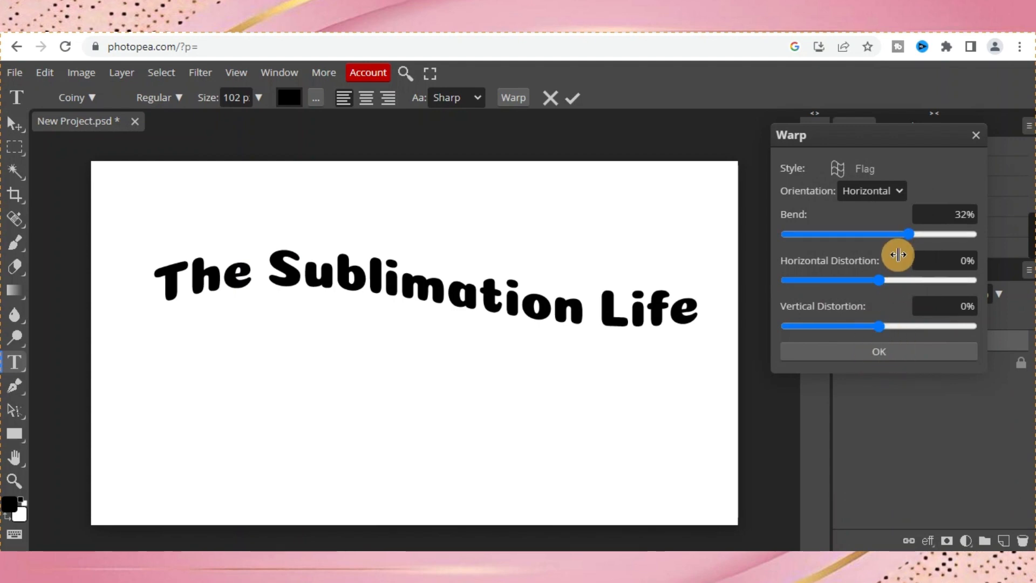
mouse_move(912, 240)
mouse_down()
mouse_move(994, 241)
mouse_move(776, 244)
mouse_move(933, 243)
mouse_up()
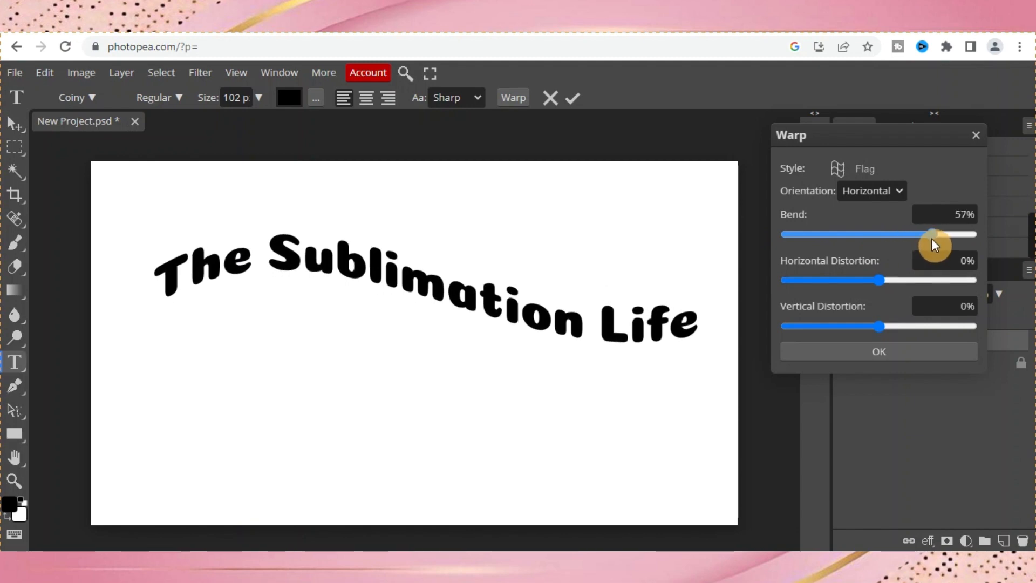
click(881, 277)
mouse_move(883, 278)
mouse_down()
mouse_move(946, 281)
mouse_move(881, 281)
mouse_up()
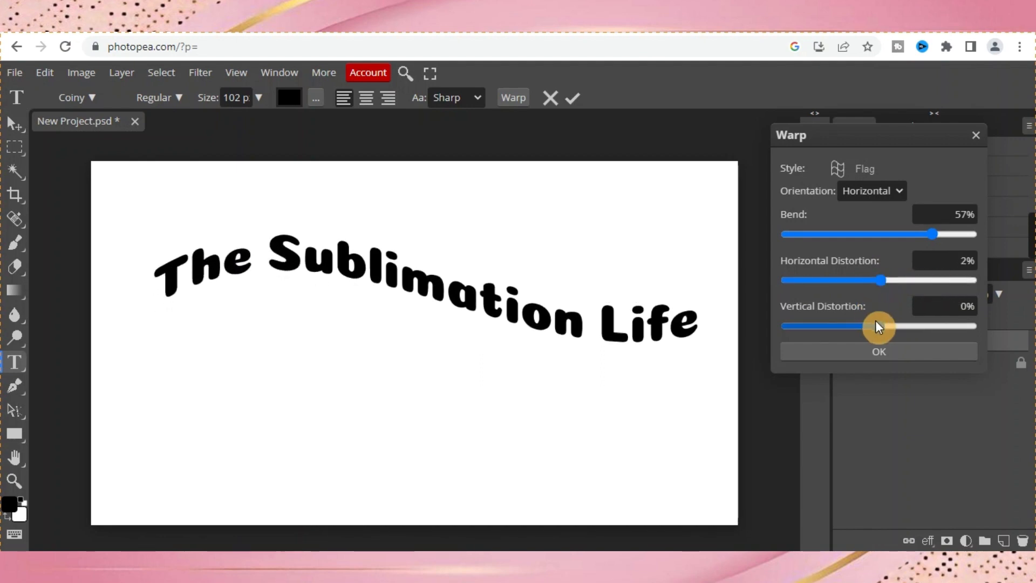
- Set the text warp's horizontal and vertical distortion to 0% and apply the warp
mouse_move(883, 325)
mouse_down()
mouse_move(909, 328)
mouse_move(838, 327)
mouse_move(876, 335)
mouse_up()
drag(935, 313, 1025, 328)
text(0)
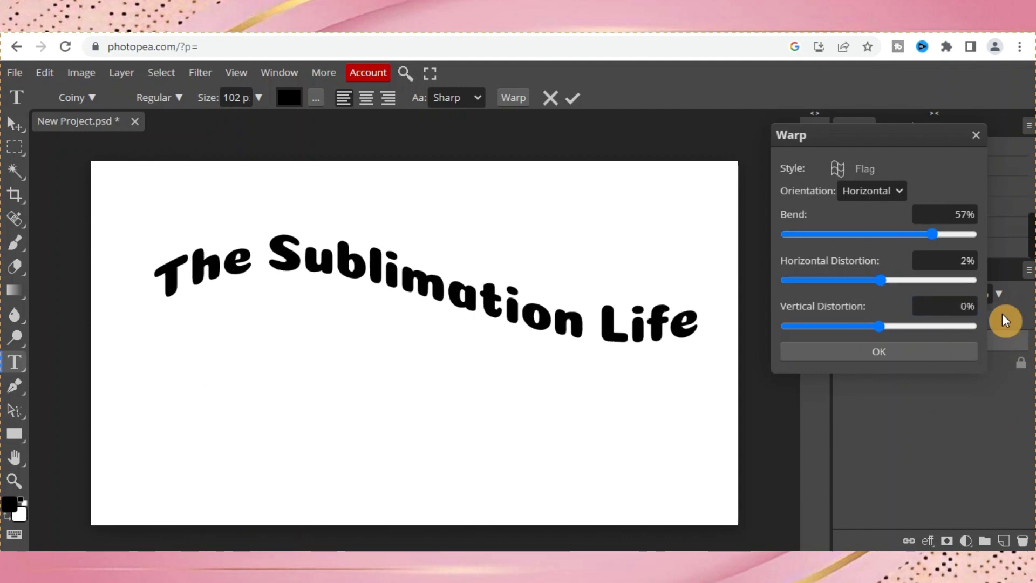
drag(965, 258, 1028, 270)
text(0)
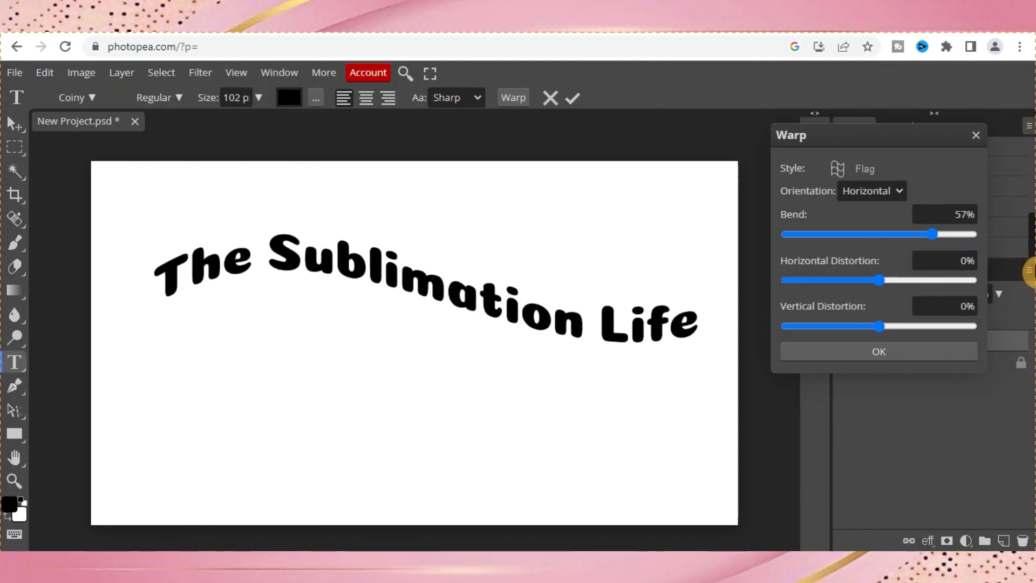
click(912, 356)
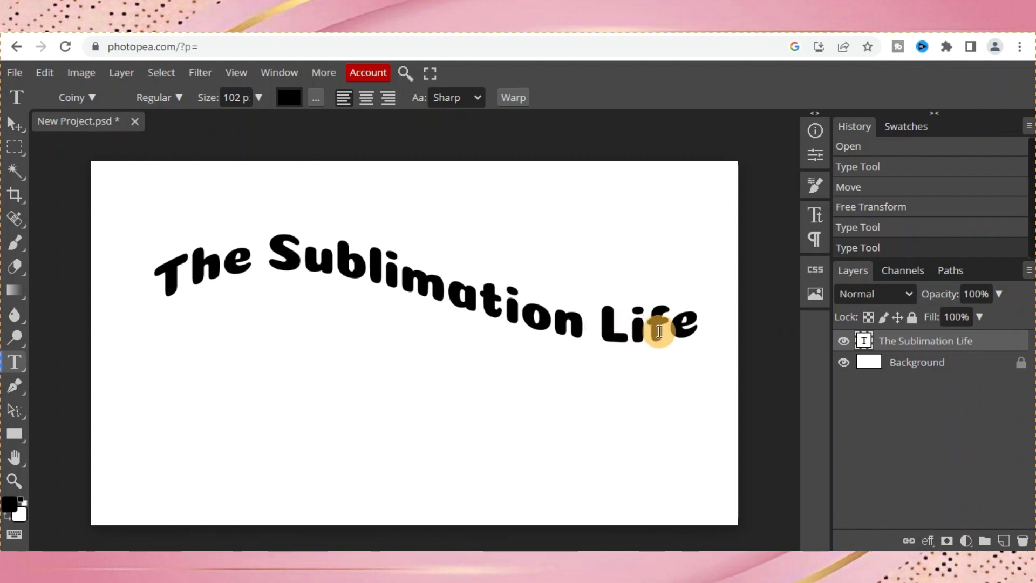
- Duplicate the warped text layer twice
right_click(921, 348)
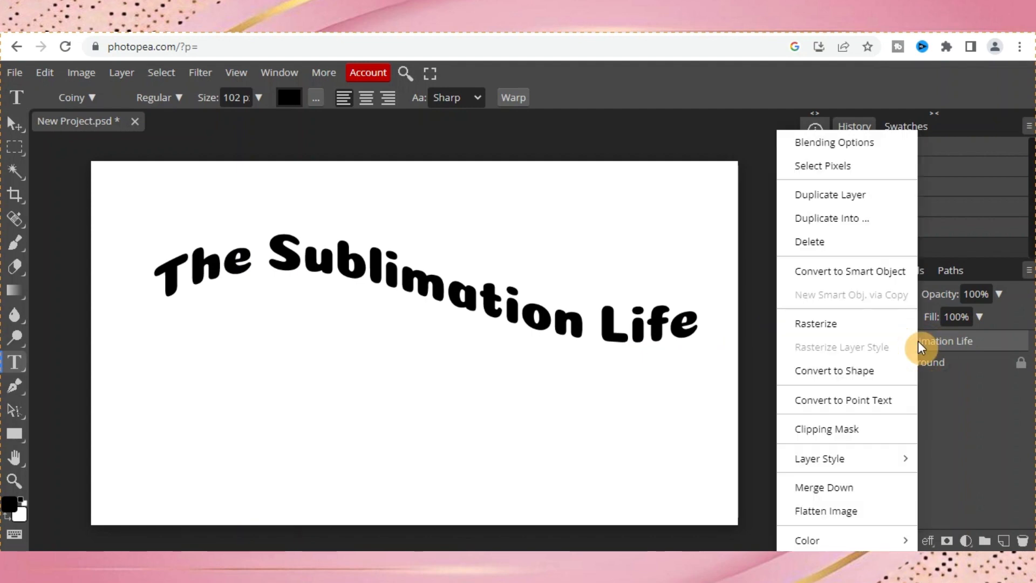
click(850, 193)
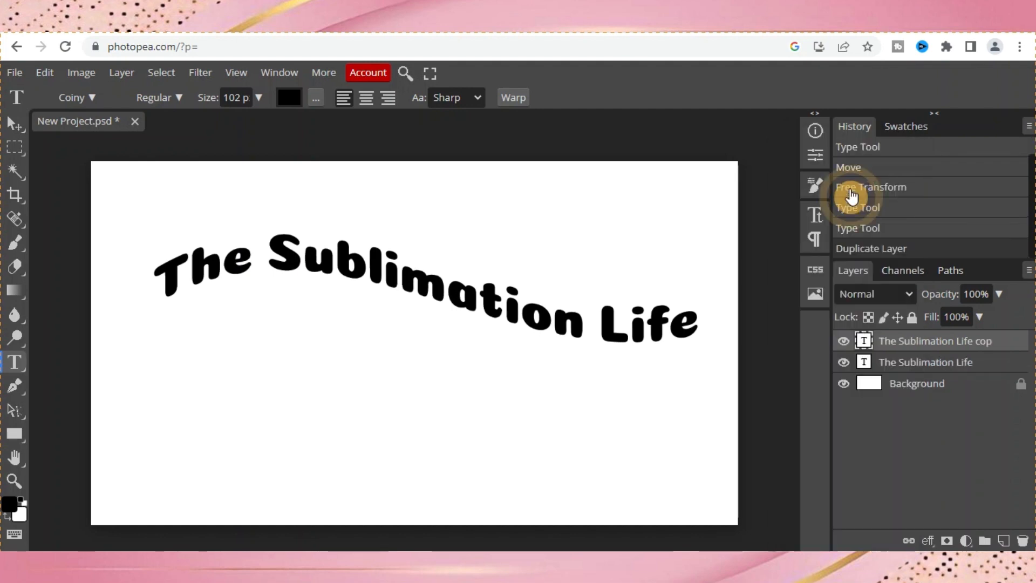
right_click(886, 345)
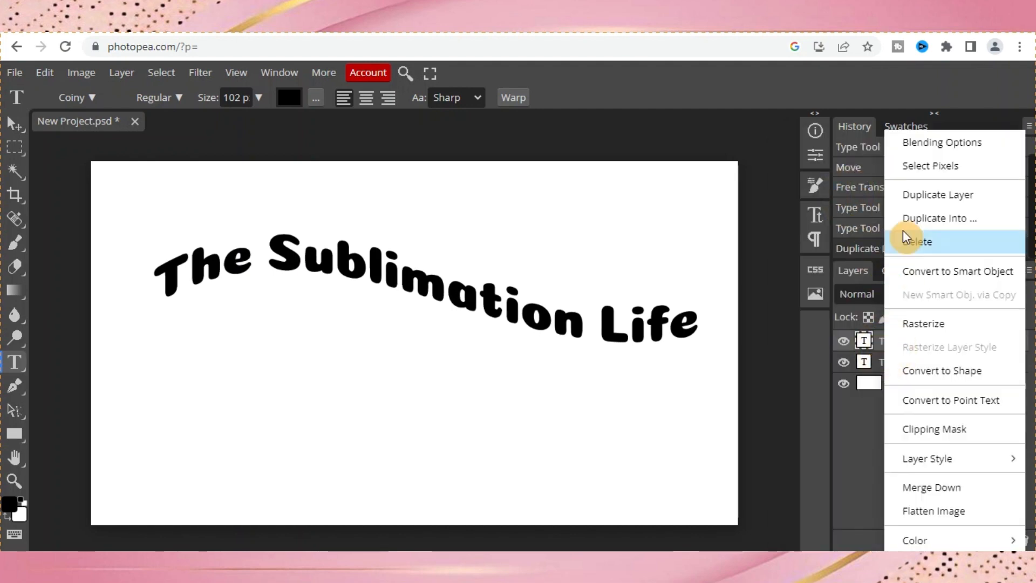
click(917, 200)
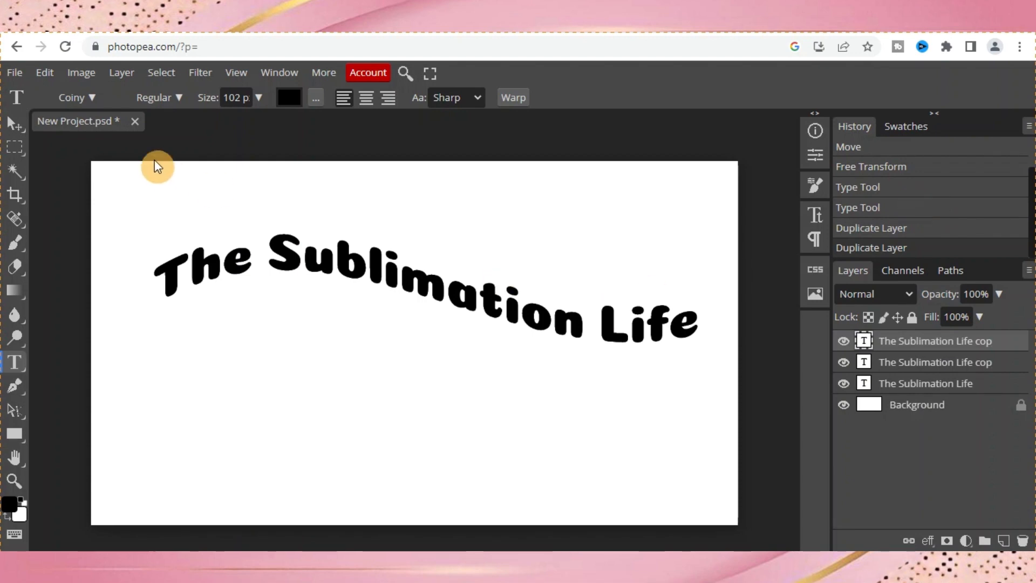
- Spread the two text copies below the original, offsetting the middle line to the left and the bottom line to the right
click(15, 125)
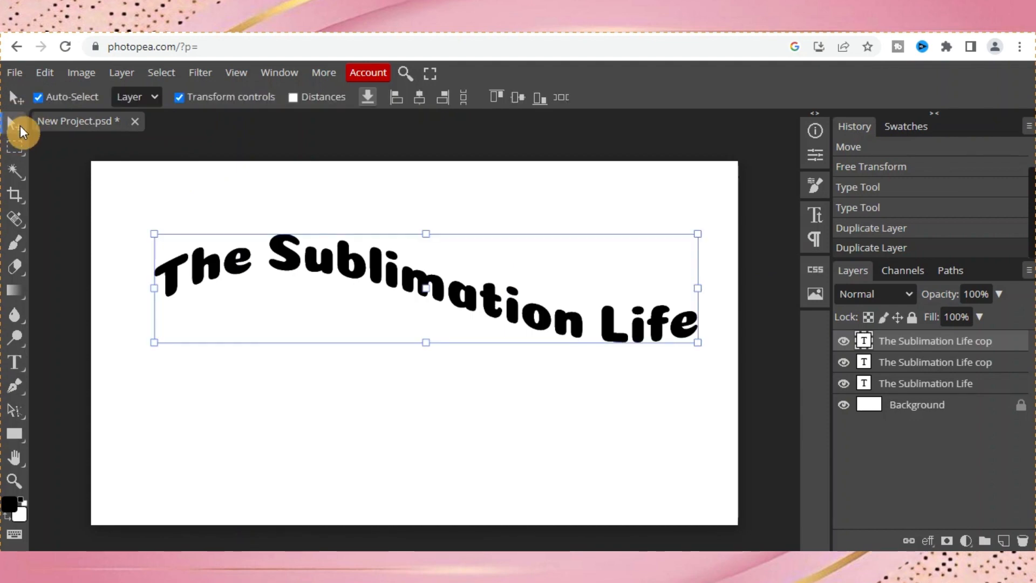
drag(393, 281, 392, 403)
drag(412, 279, 410, 337)
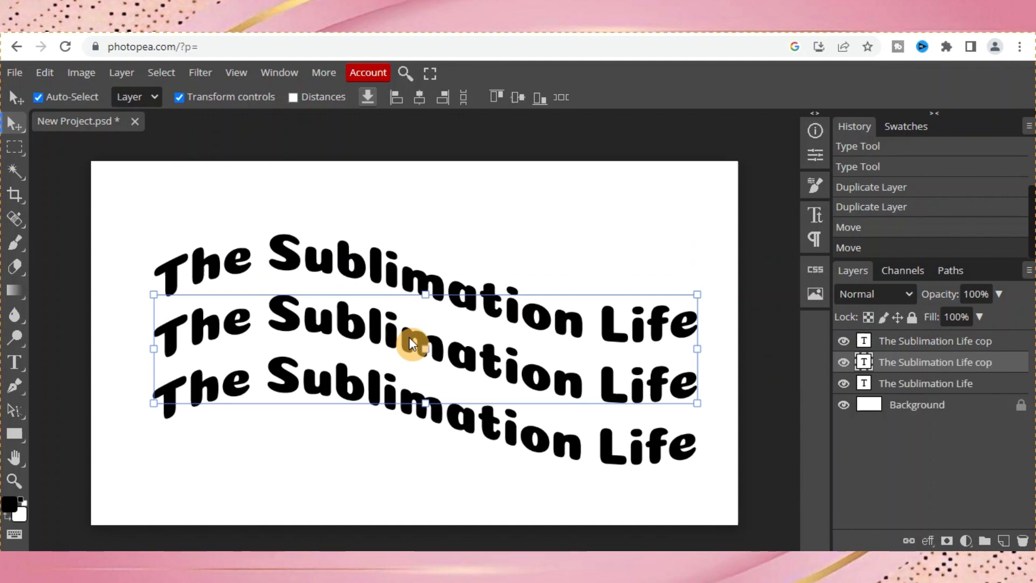
mouse_move(410, 336)
mouse_down()
mouse_move(409, 316)
mouse_move(414, 350)
mouse_move(414, 336)
mouse_up()
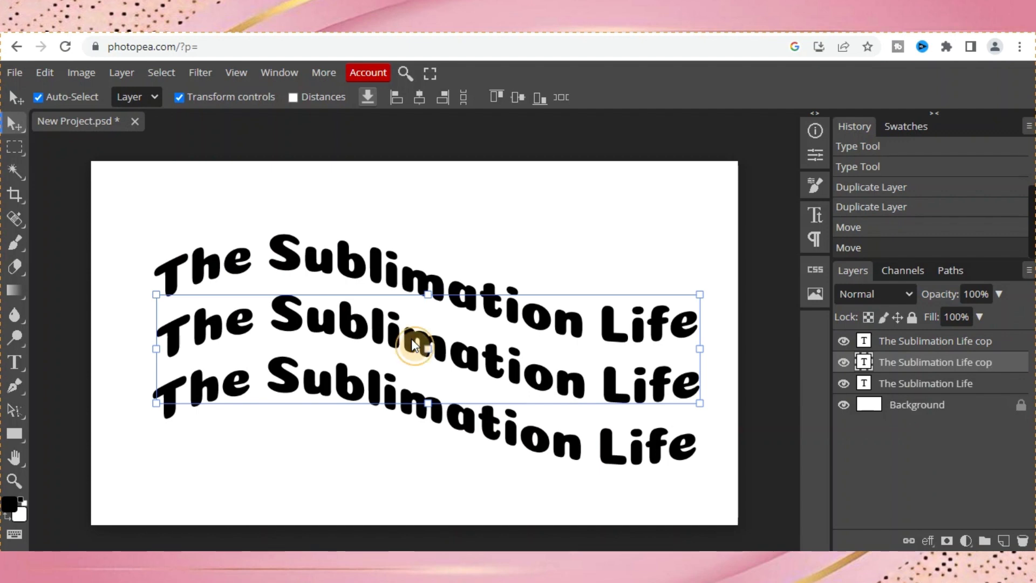
drag(412, 339, 368, 340)
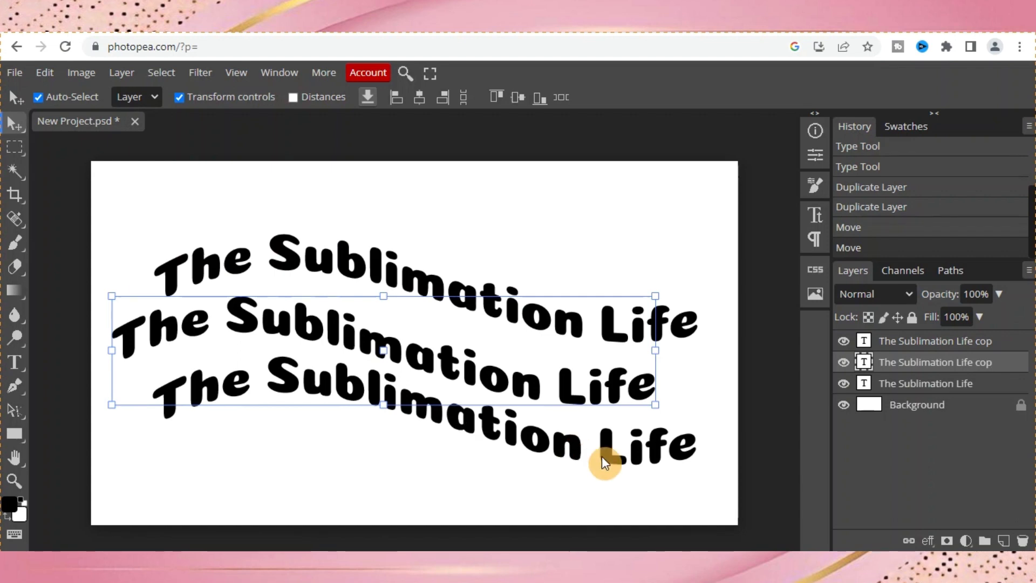
drag(602, 456, 626, 485)
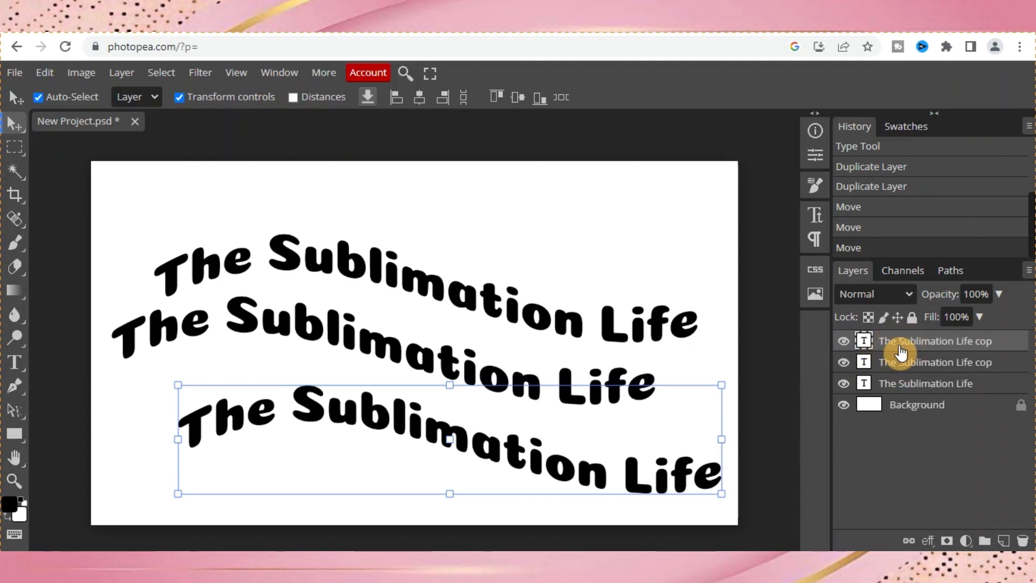
- Center the three text layers horizontally on each other, distribute them with equal vertical gaps, and deselect them
shift+click(904, 387)
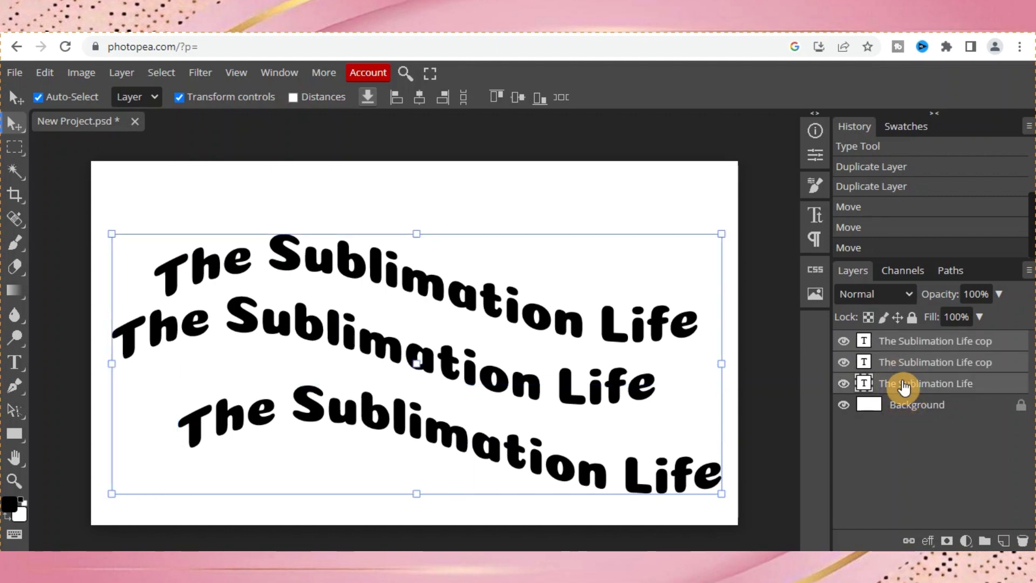
click(425, 97)
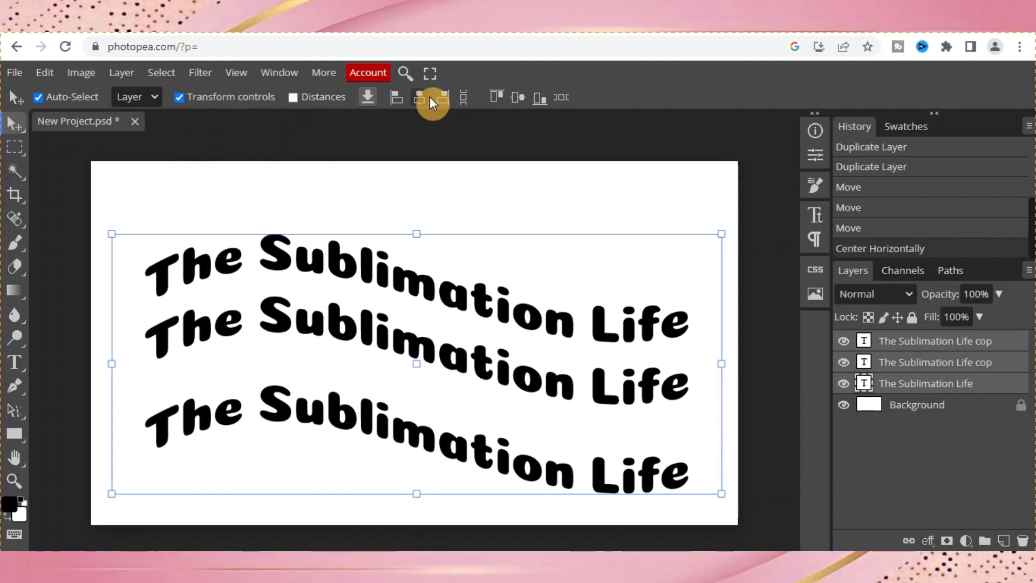
click(464, 99)
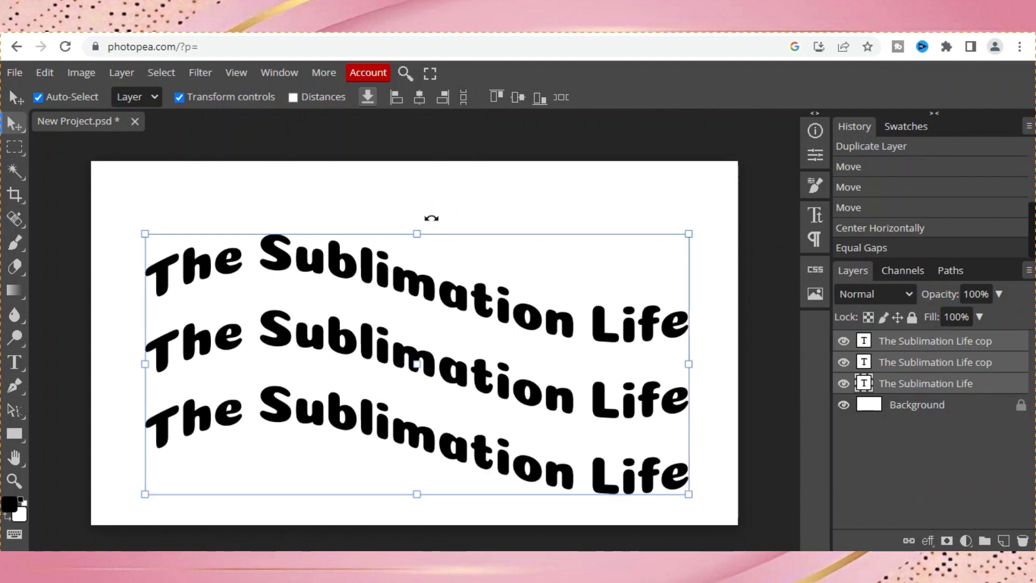
click(430, 202)
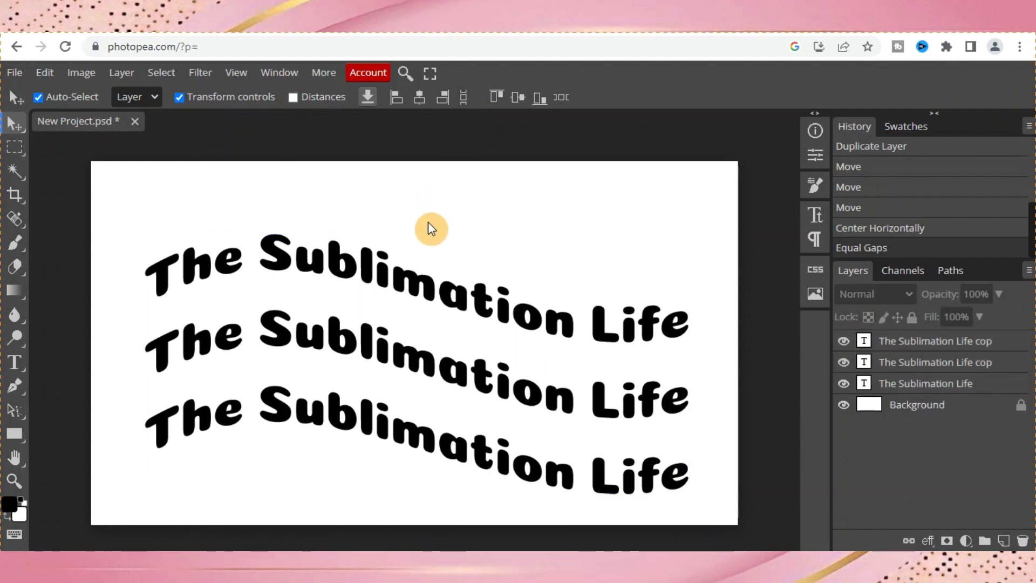
- Move the lower two text lines up close beneath the first, and realign all three horizontally centered with equal gaps
drag(423, 355, 423, 323)
drag(414, 427, 413, 366)
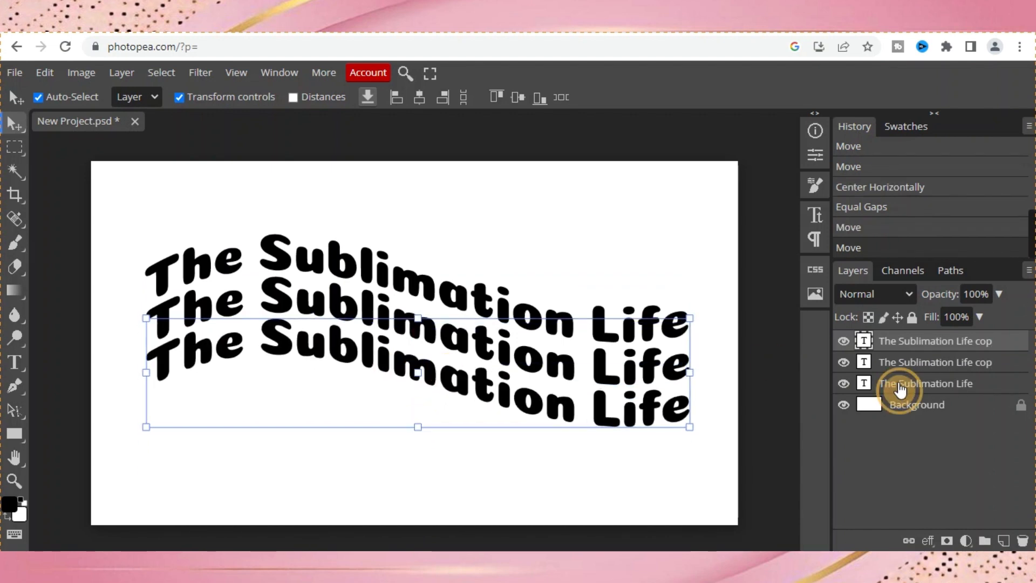
shift+click(901, 385)
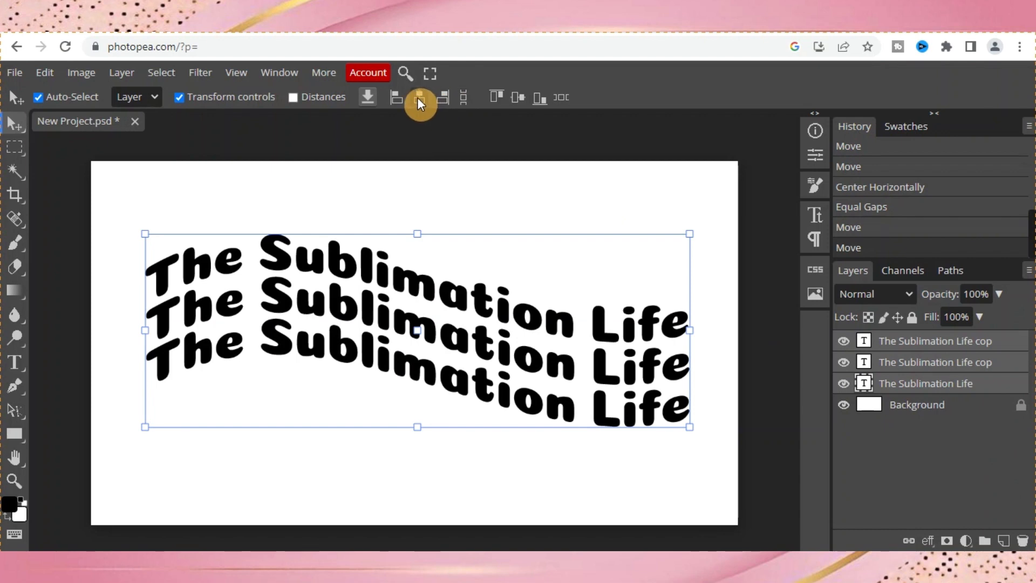
click(419, 98)
click(464, 106)
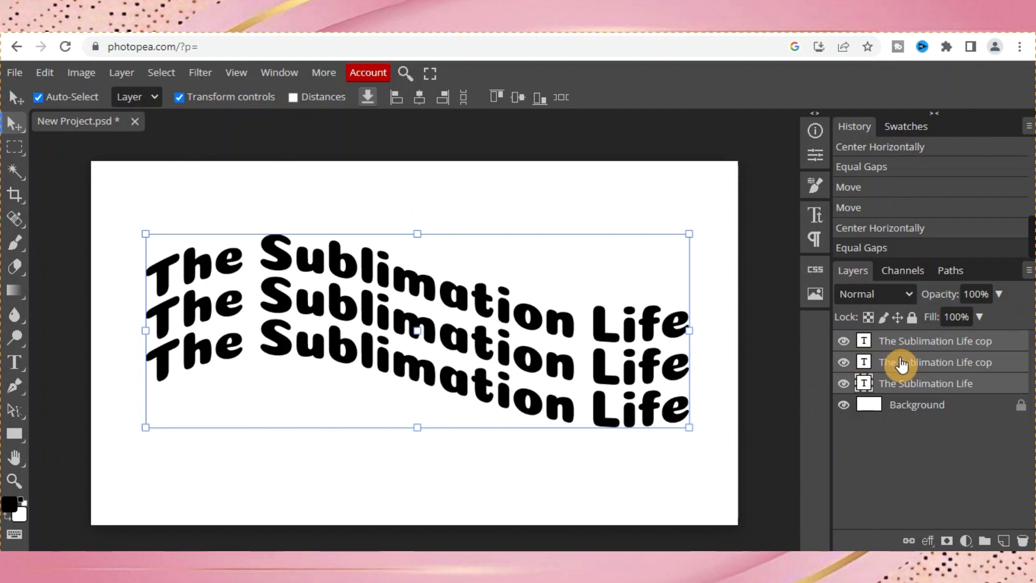
- Merge the three text layers into one and move the merged text slightly down toward the middle of the canvas
right_click(901, 364)
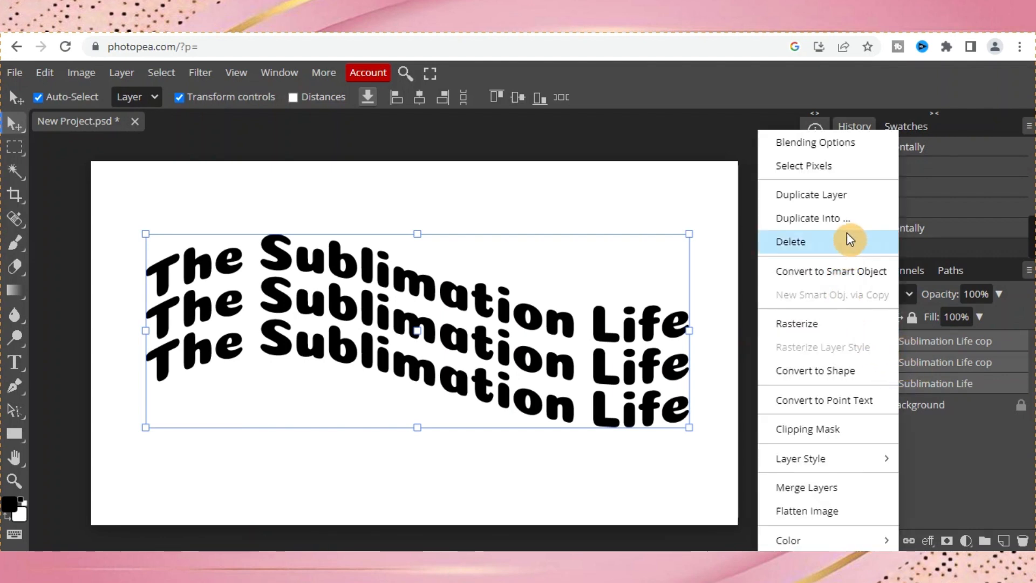
click(818, 488)
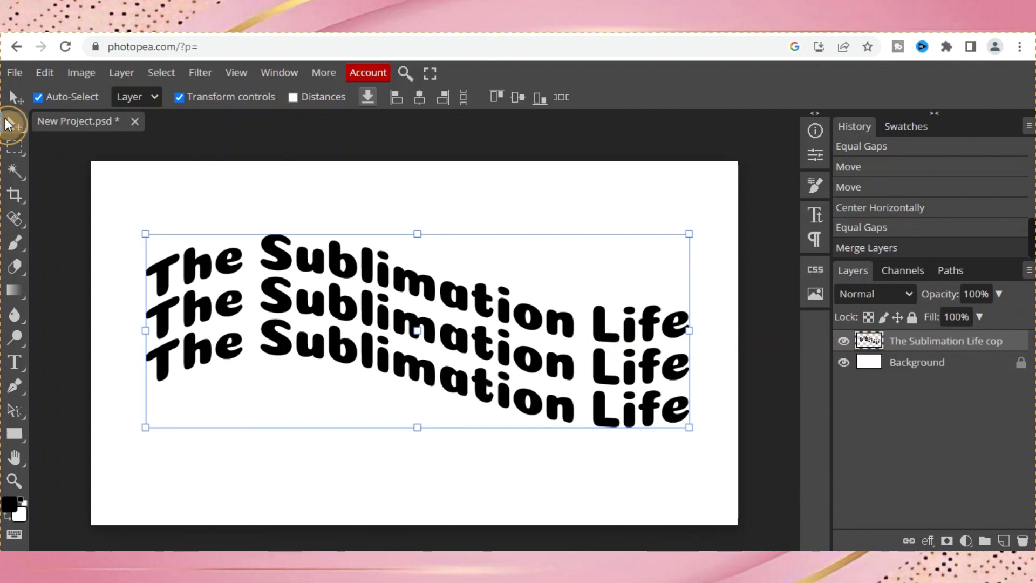
click(443, 299)
mouse_move(443, 295)
mouse_down()
mouse_move(471, 287)
mouse_move(442, 322)
mouse_move(439, 310)
mouse_up()
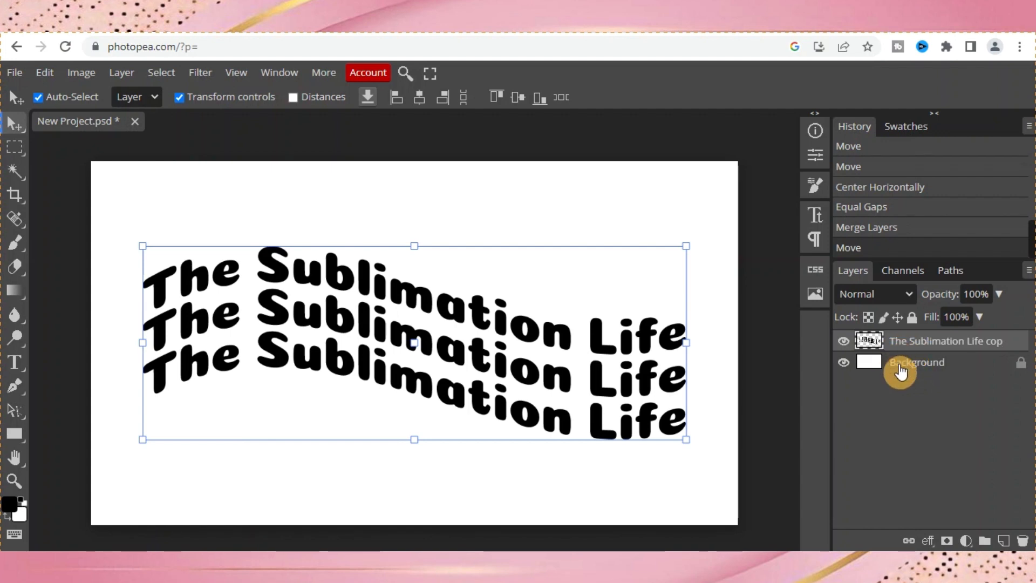
- Toggle the Background layer's visibility to preview the merged text on transparency, leaving the background shown
click(844, 364)
click(845, 365)
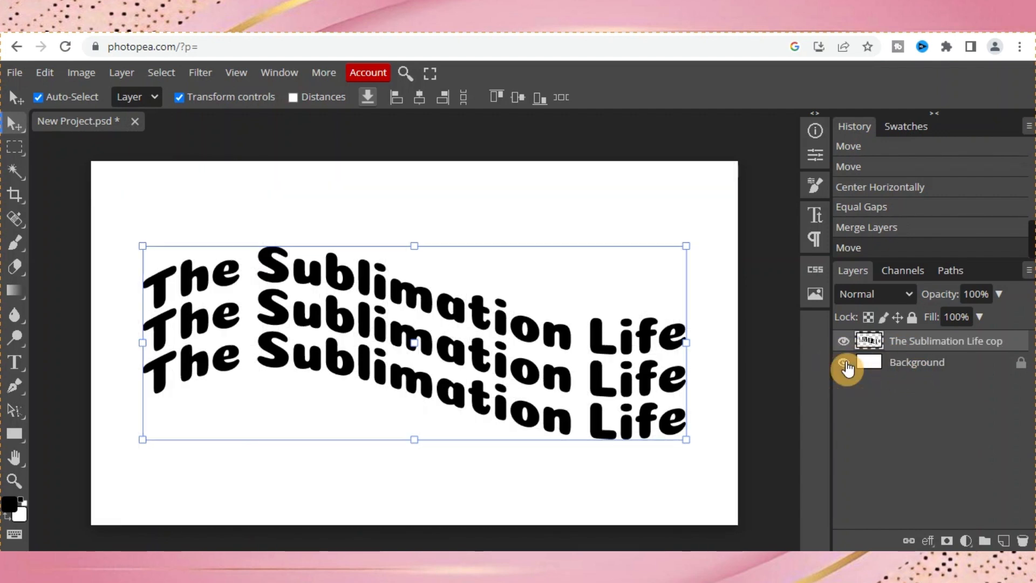
click(845, 366)
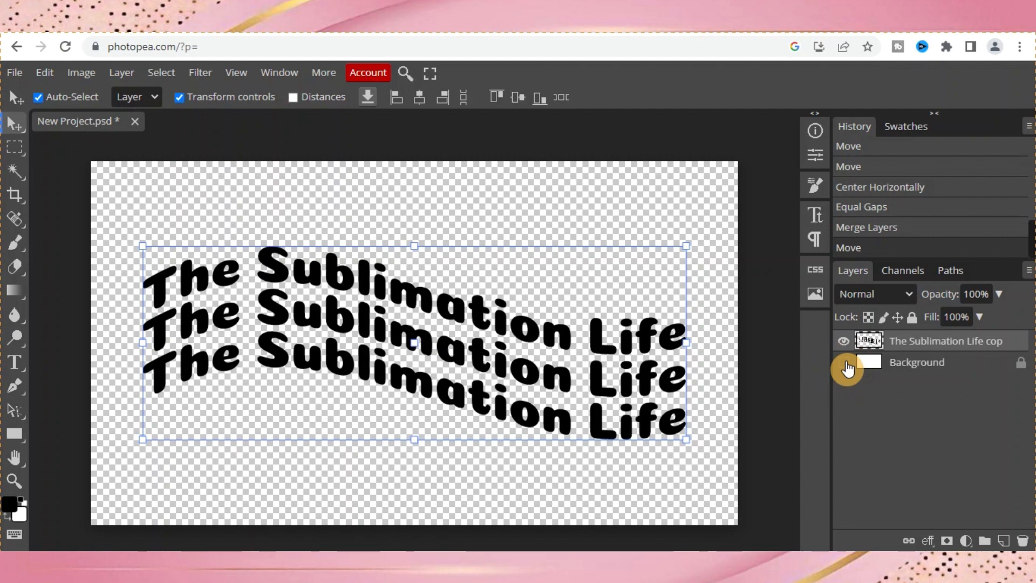
click(846, 365)
click(845, 365)
click(846, 365)
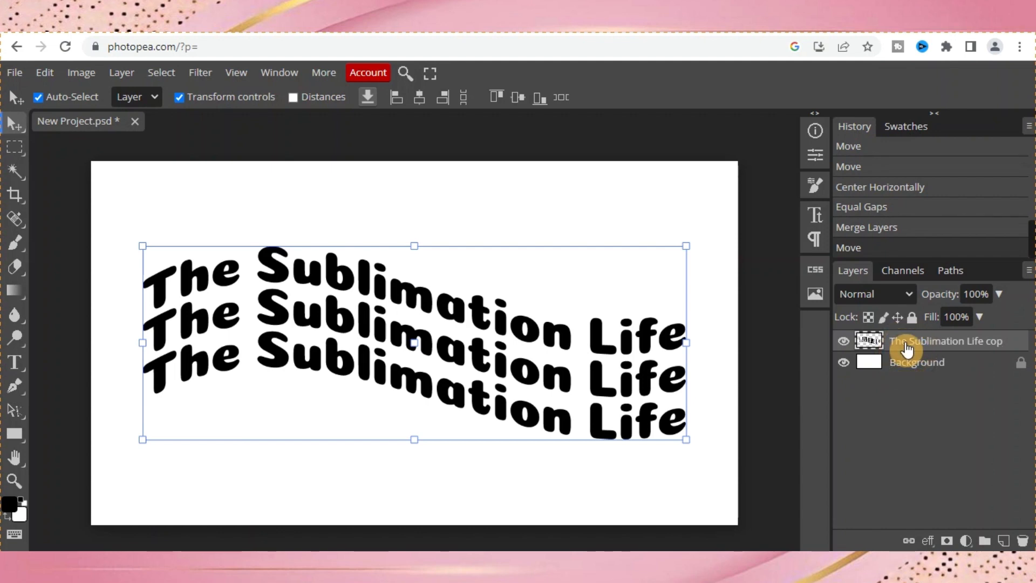
- Turn off Keep Aspect Ratio for the merged text layer and set its width to 900
click(814, 158)
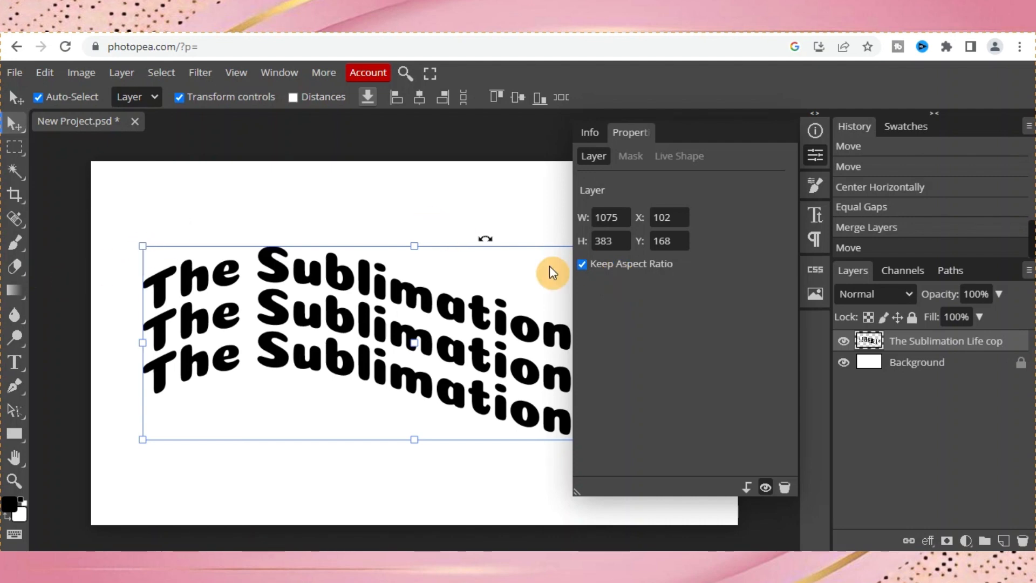
click(585, 264)
drag(622, 216, 567, 213)
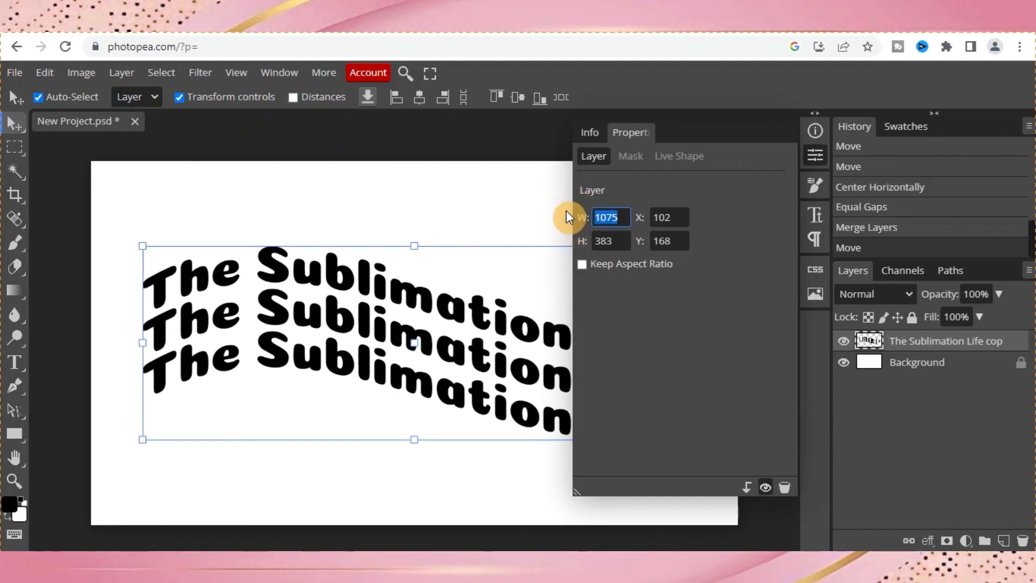
text(900)
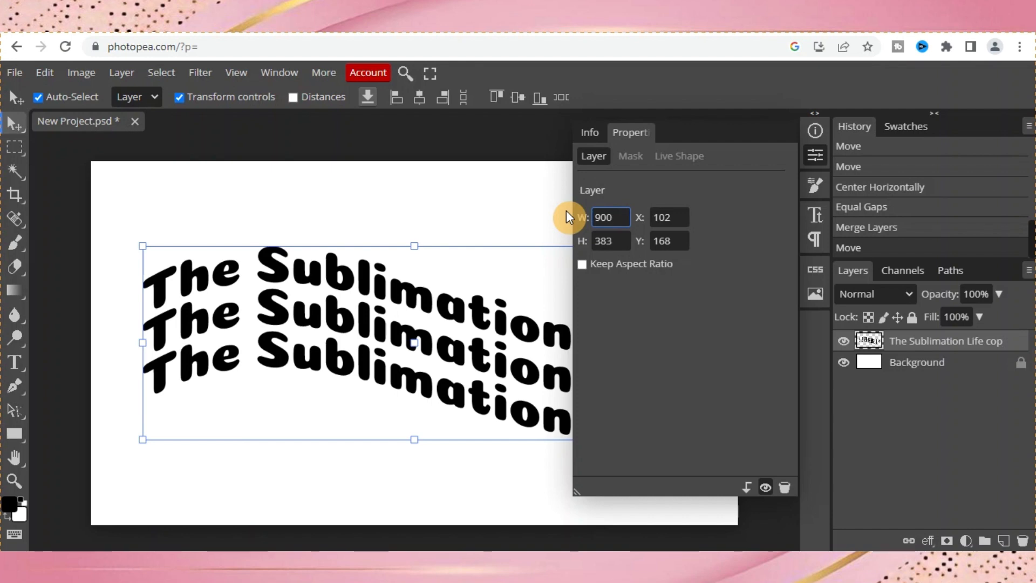
key(Return)
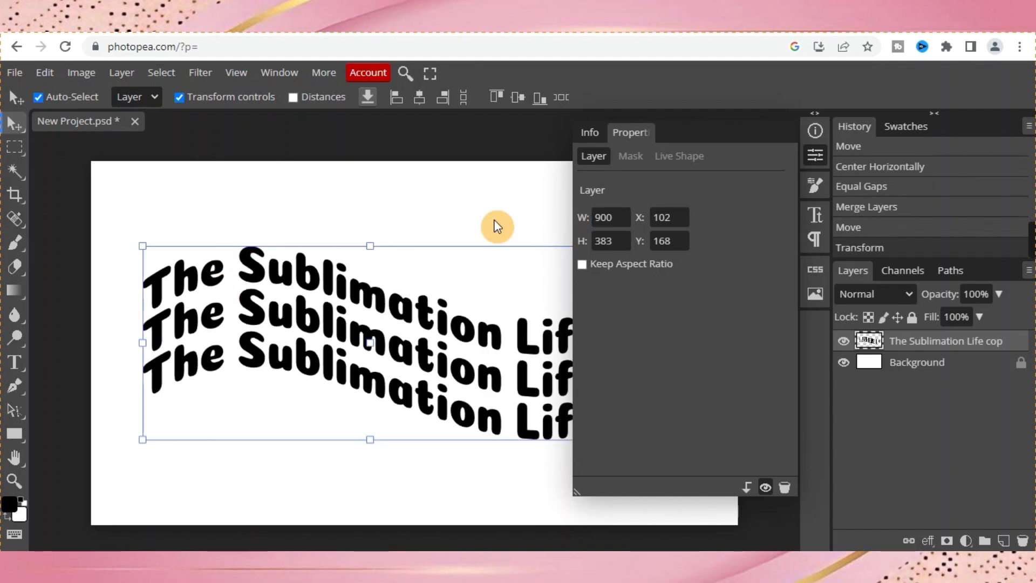
- Set the merged text layer's width to 875 and close the layer properties
click(619, 217)
key(BackSpace)
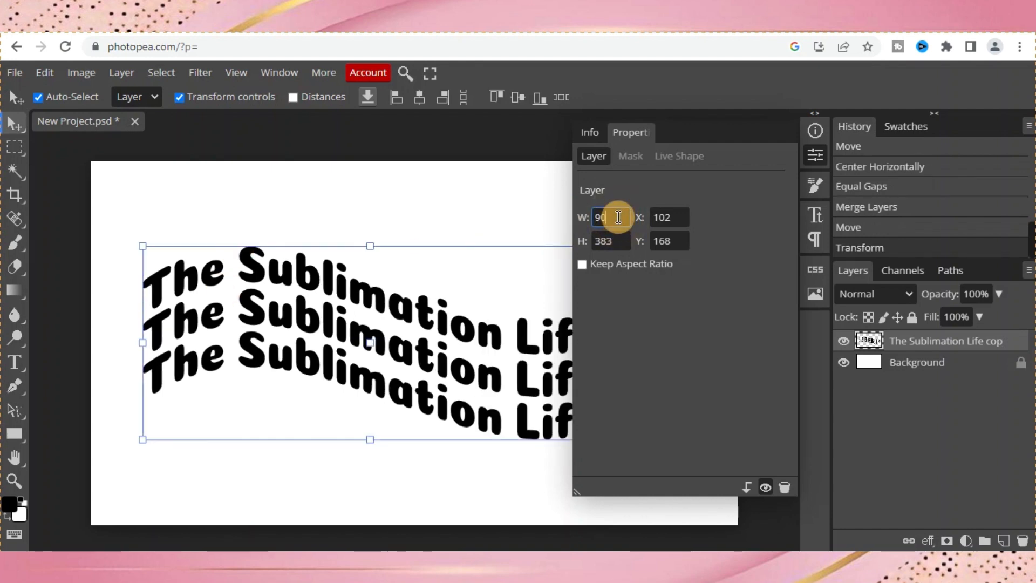
key(BackSpace)
key(BackSpace)
text(875)
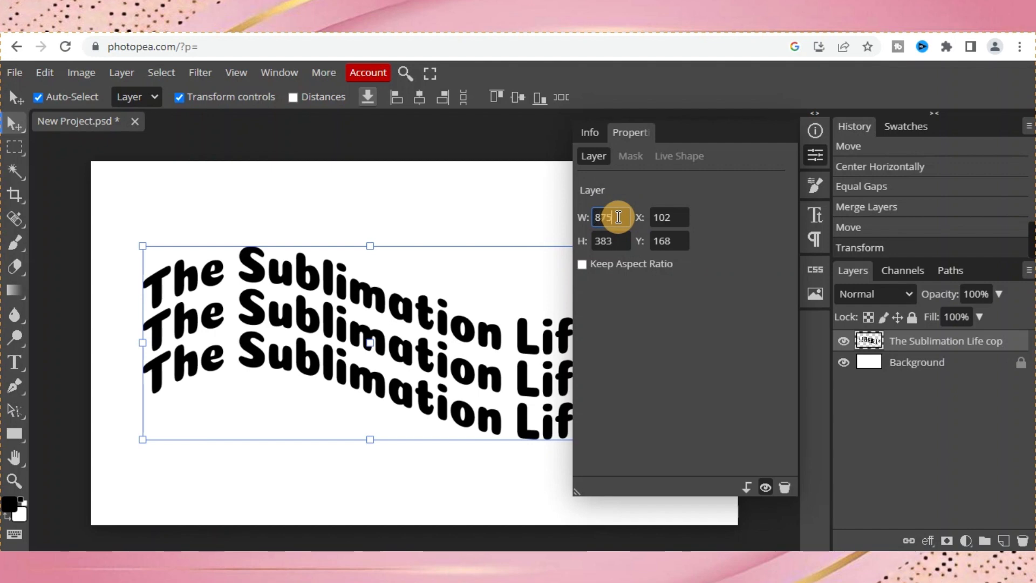
key(Return)
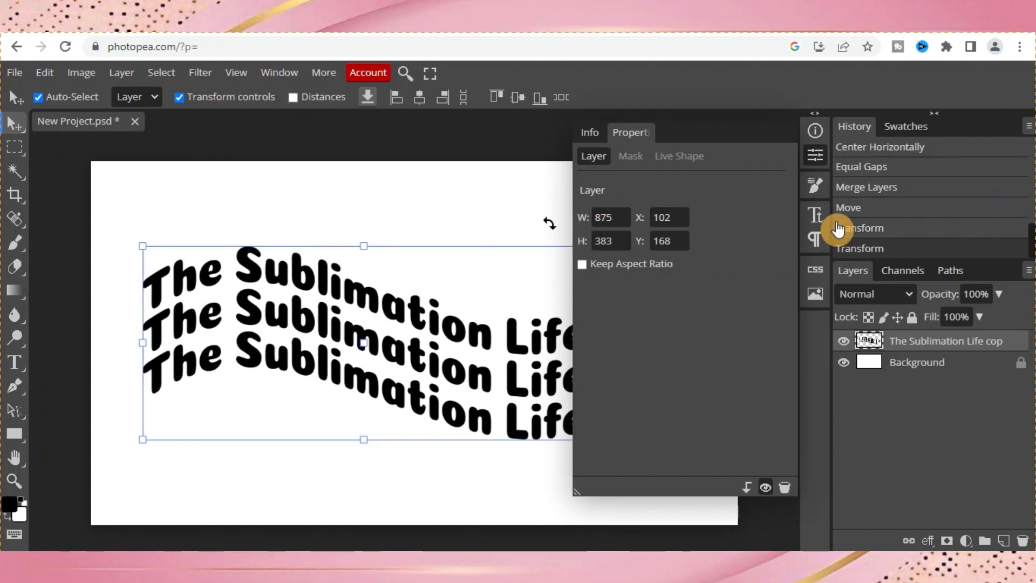
click(817, 156)
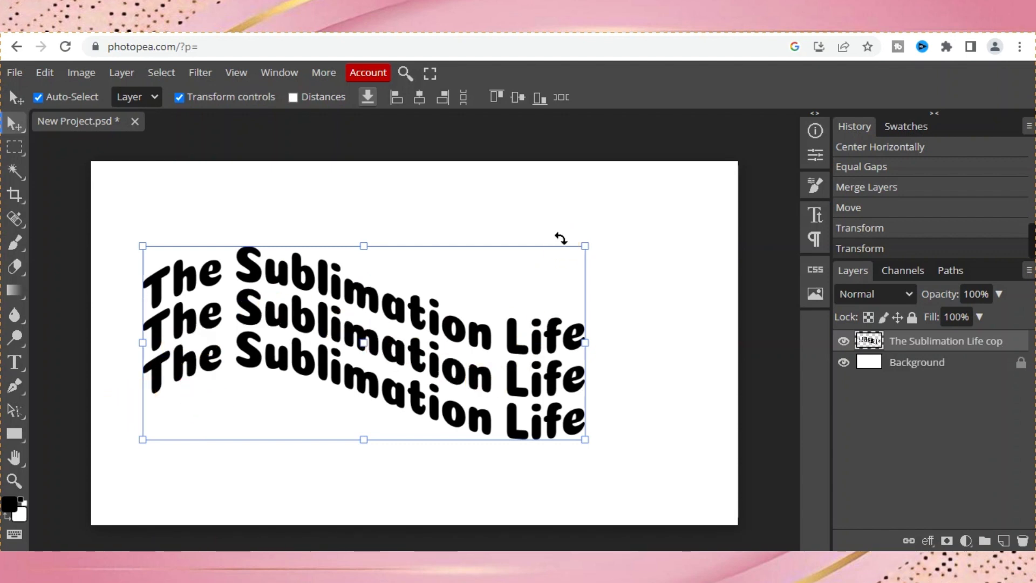
- Rotate the merged text to about -4.5°, apply the transform, and hide the Background layer
drag(559, 232, 551, 218)
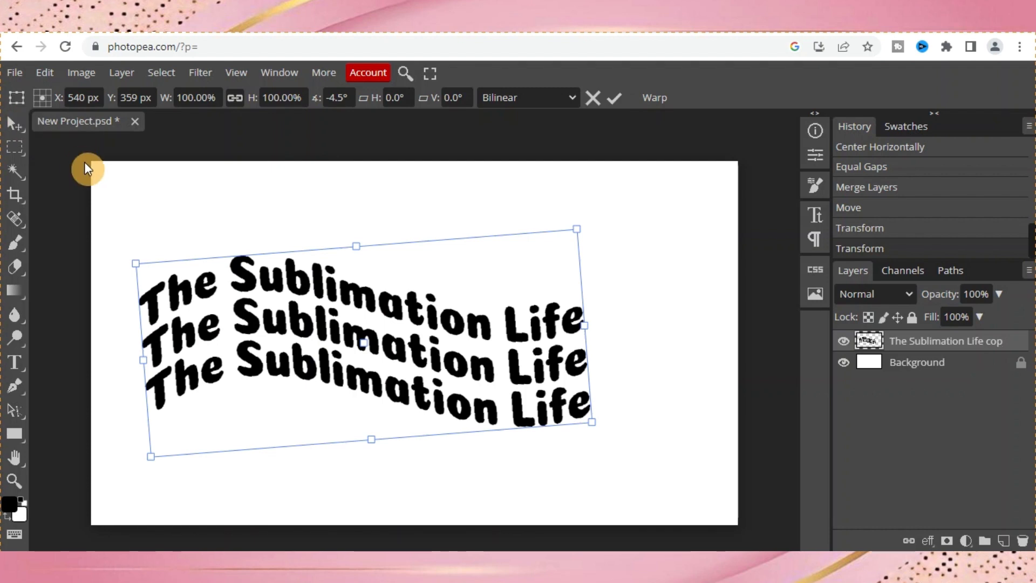
click(843, 363)
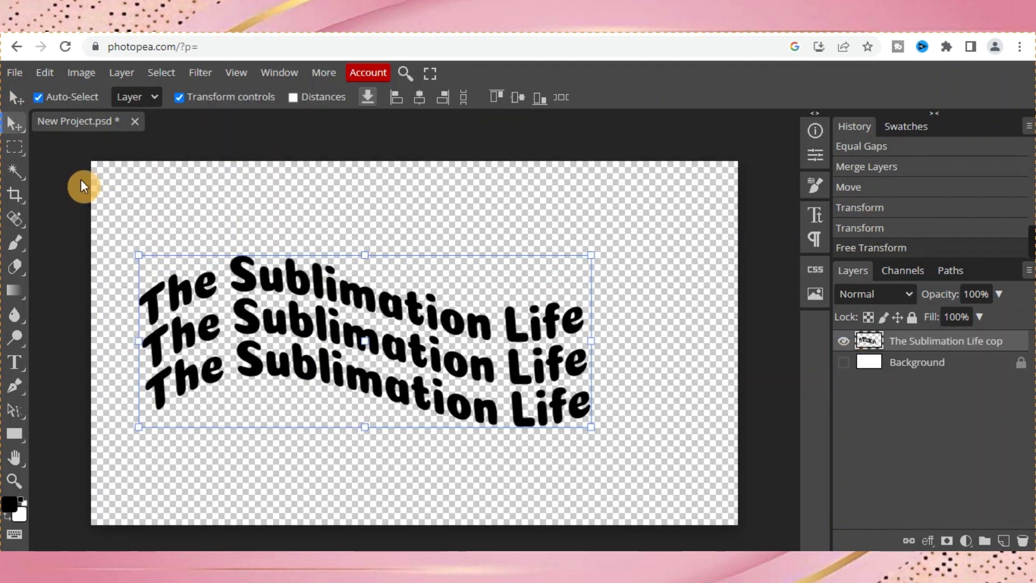
- Move the merged text near the canvas centre and export the design as a 1280 x 720 px PNG named New Project
drag(290, 280, 348, 278)
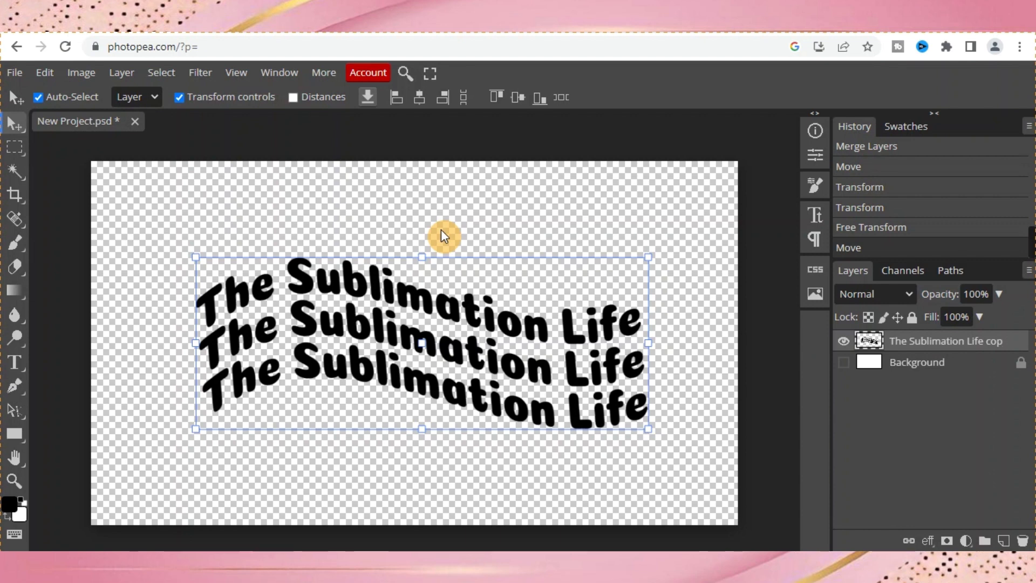
click(16, 69)
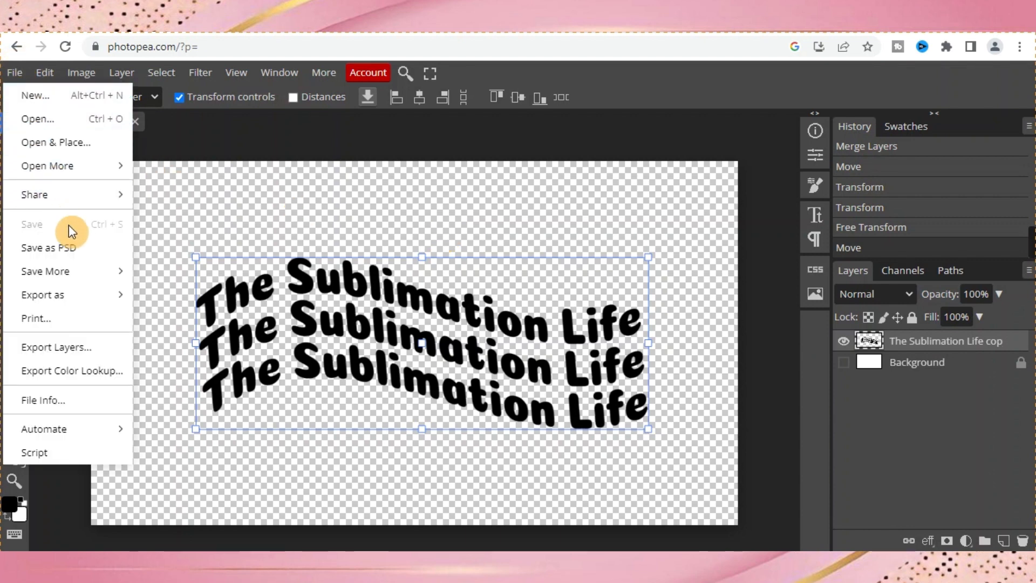
mouse_move(80, 272)
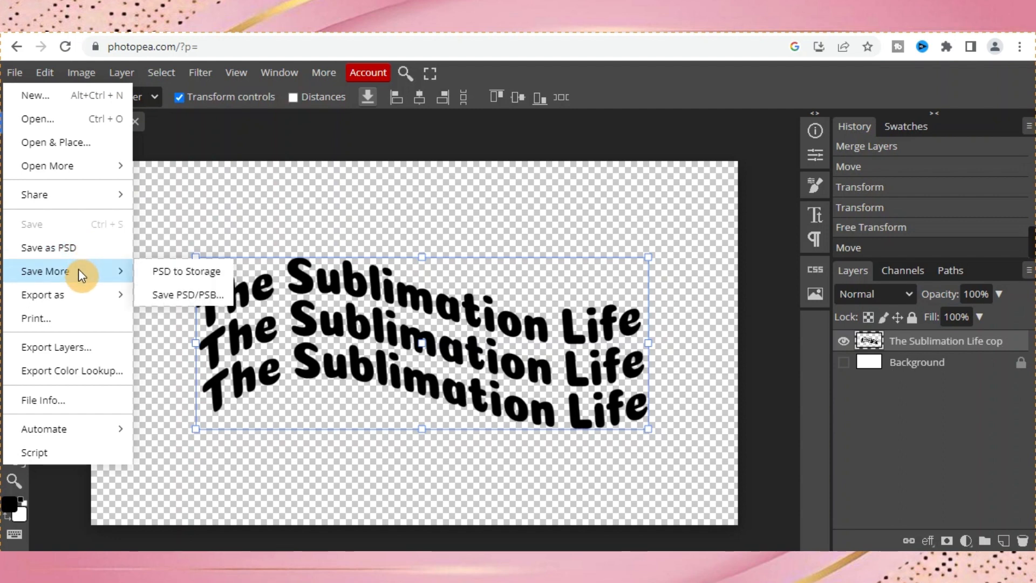
mouse_move(79, 292)
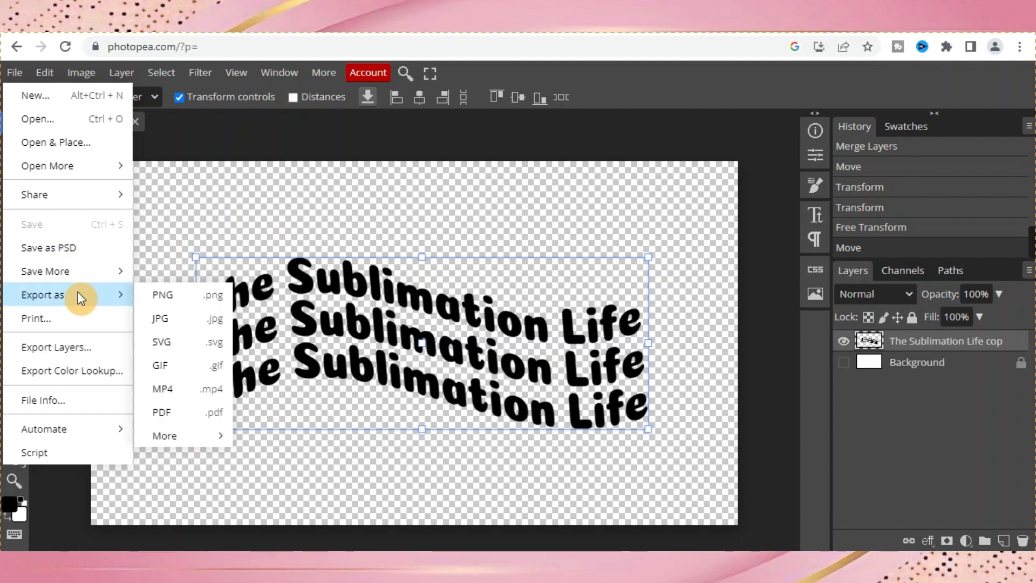
click(167, 294)
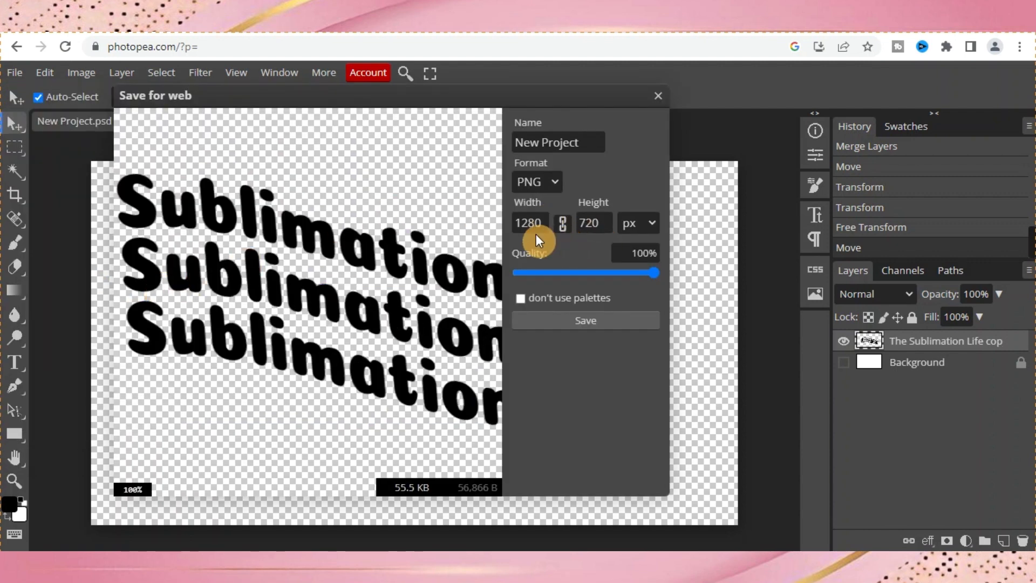
click(584, 143)
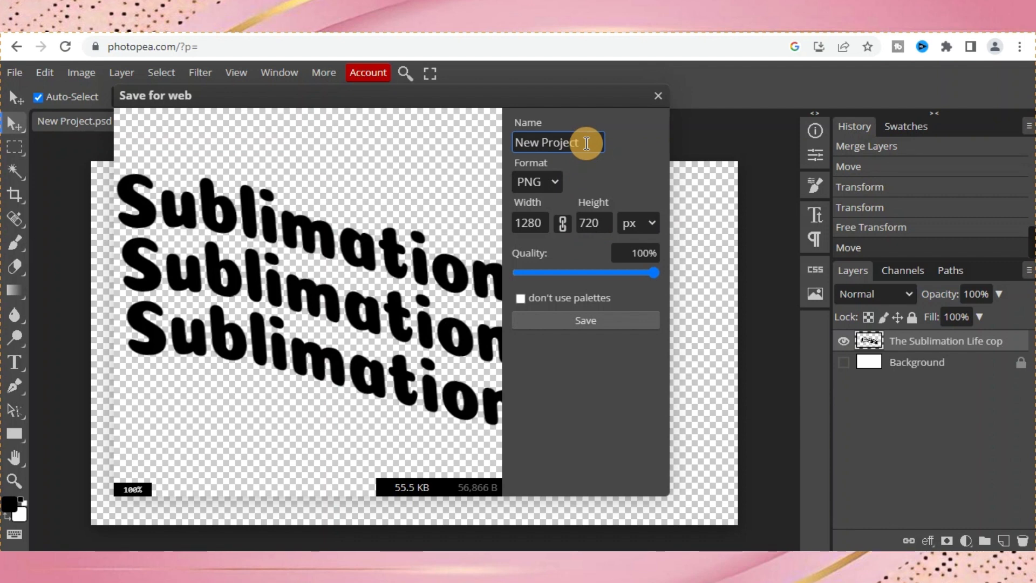
click(576, 321)
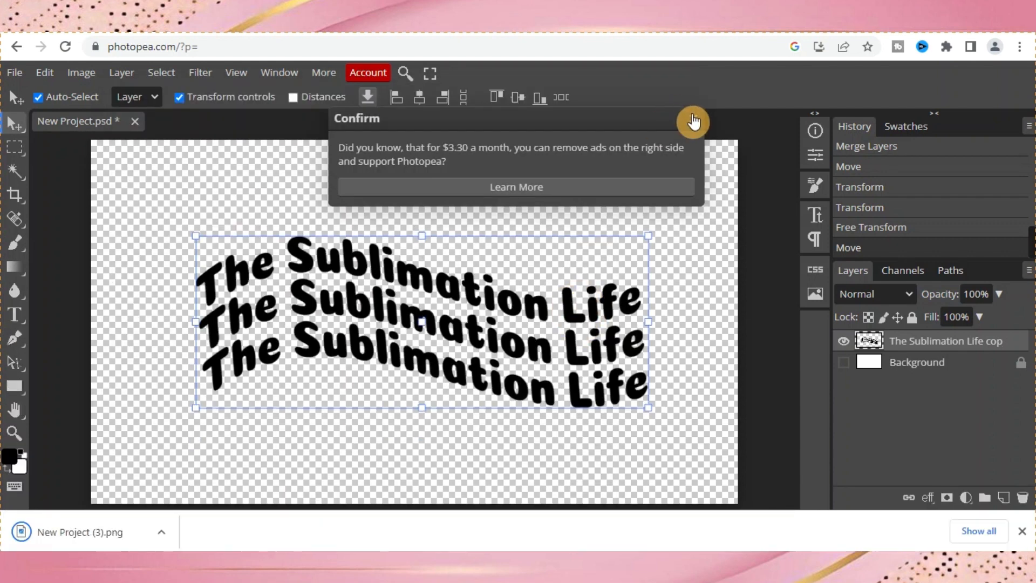
click(693, 122)
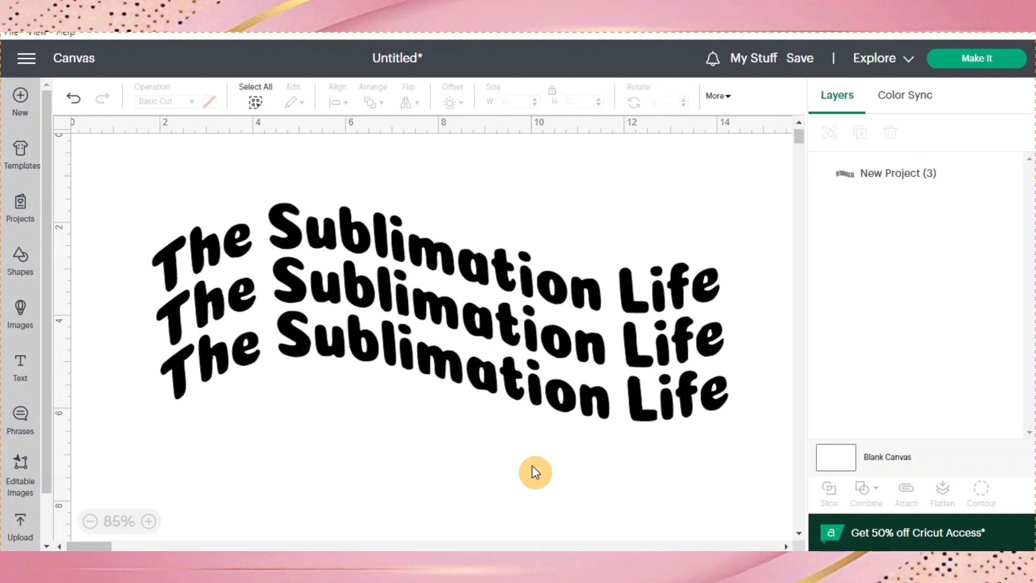
- Switch to Cricut Design Space and move the imported wavy text design slightly down on the canvas
click(515, 389)
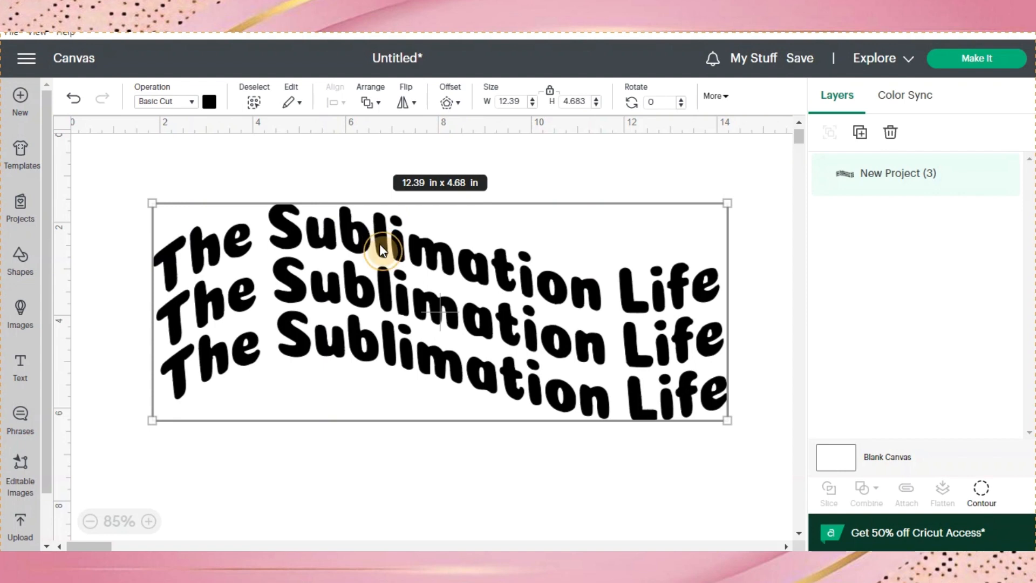
drag(380, 244, 378, 258)
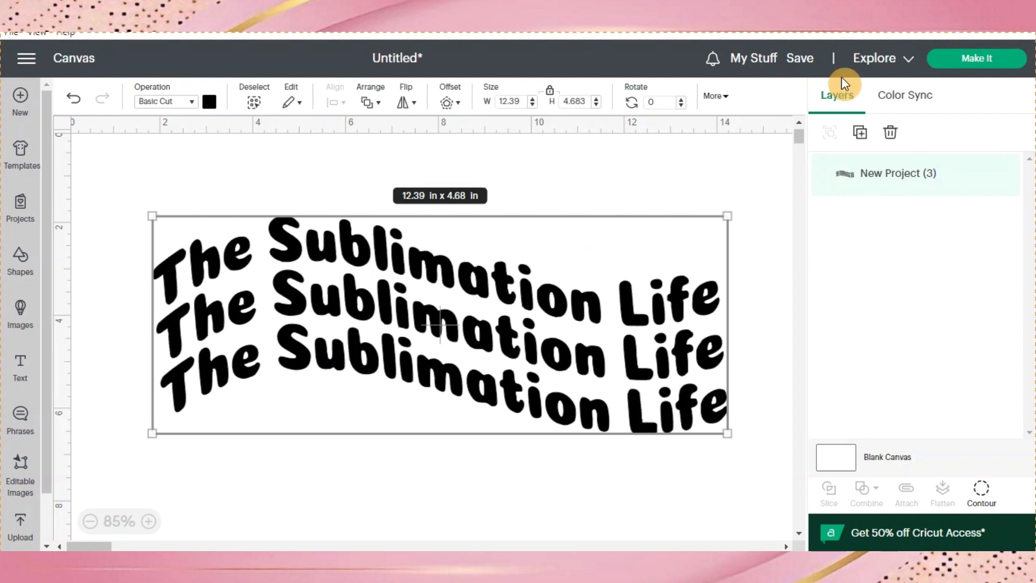
- Preview the text design's cut outlines on the 12 in x 24 in mat and cancel the cut preparation
click(970, 59)
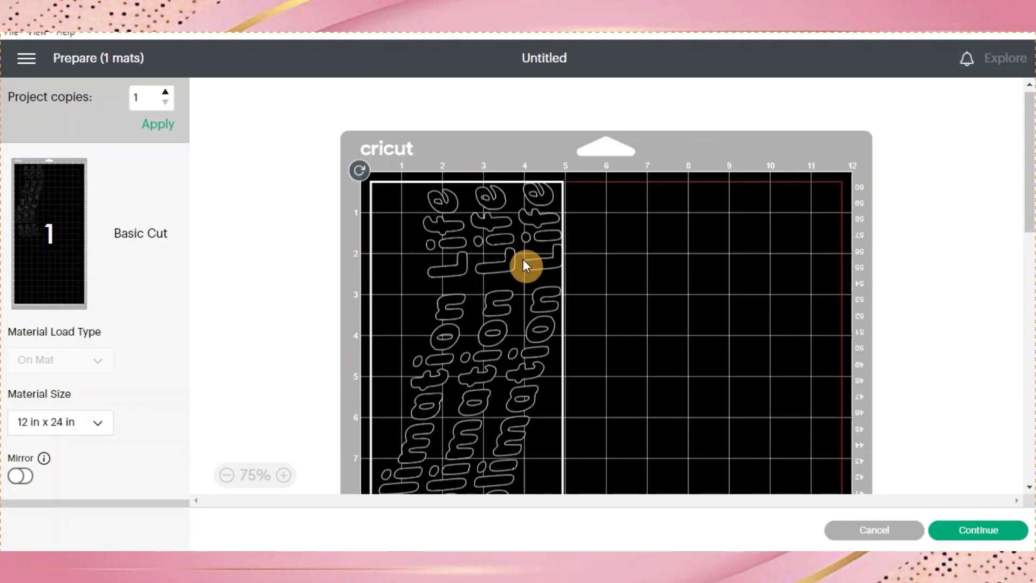
scroll(524, 263, down, 10)
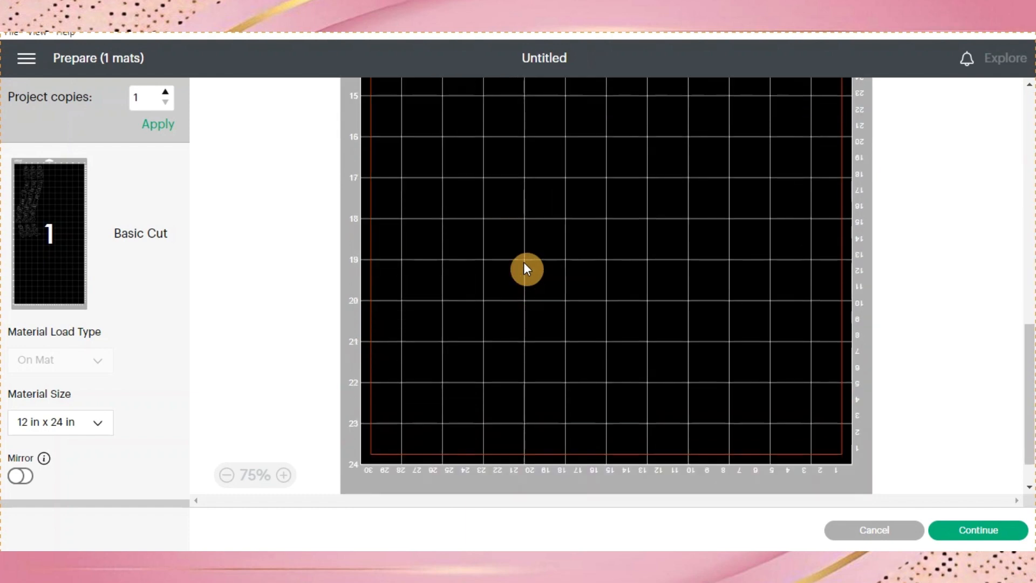
scroll(524, 263, up, 5)
scroll(524, 261, up, 6)
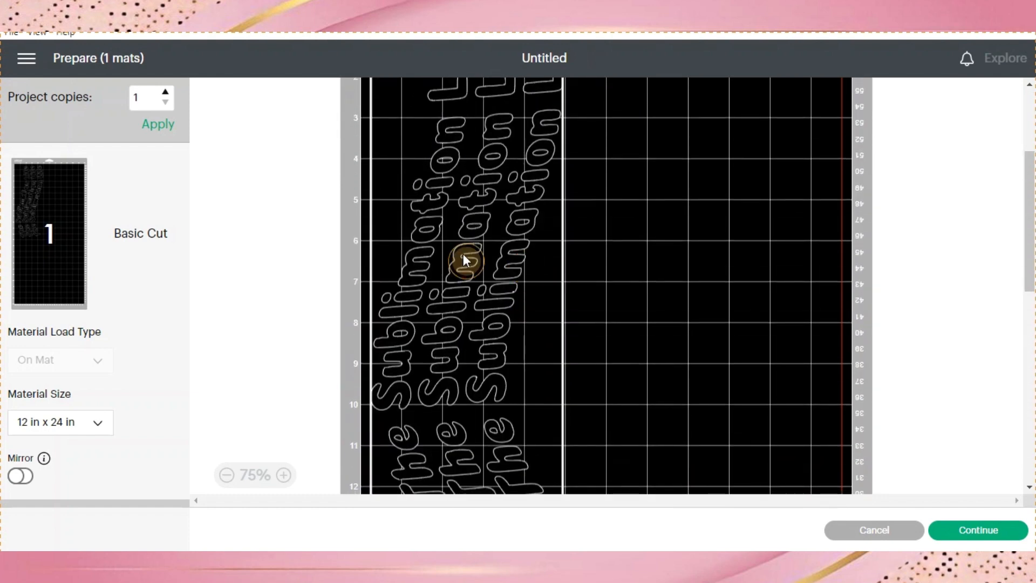
mouse_move(463, 253)
mouse_down()
mouse_move(637, 312)
mouse_move(653, 361)
mouse_move(449, 262)
mouse_up()
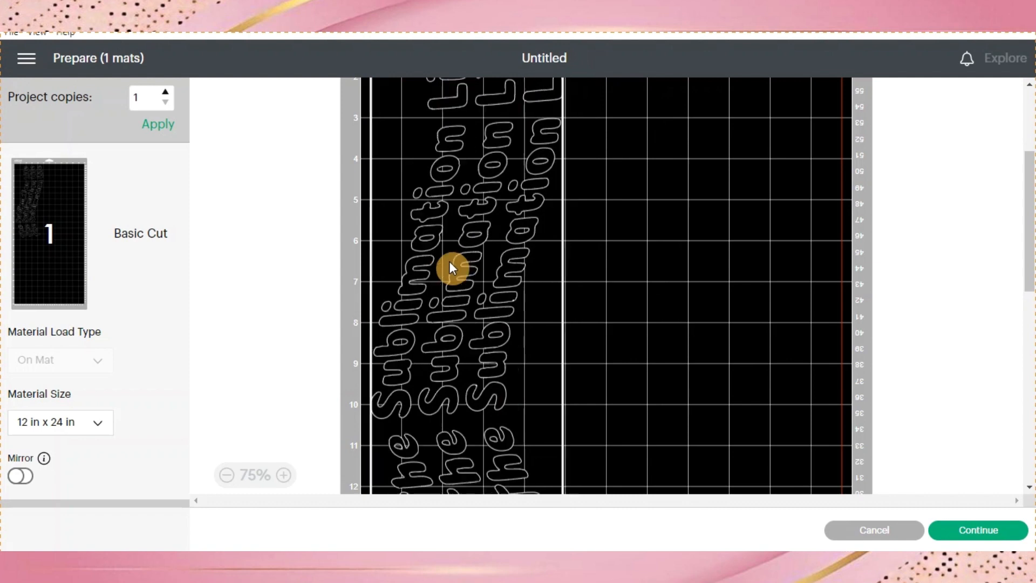
click(875, 530)
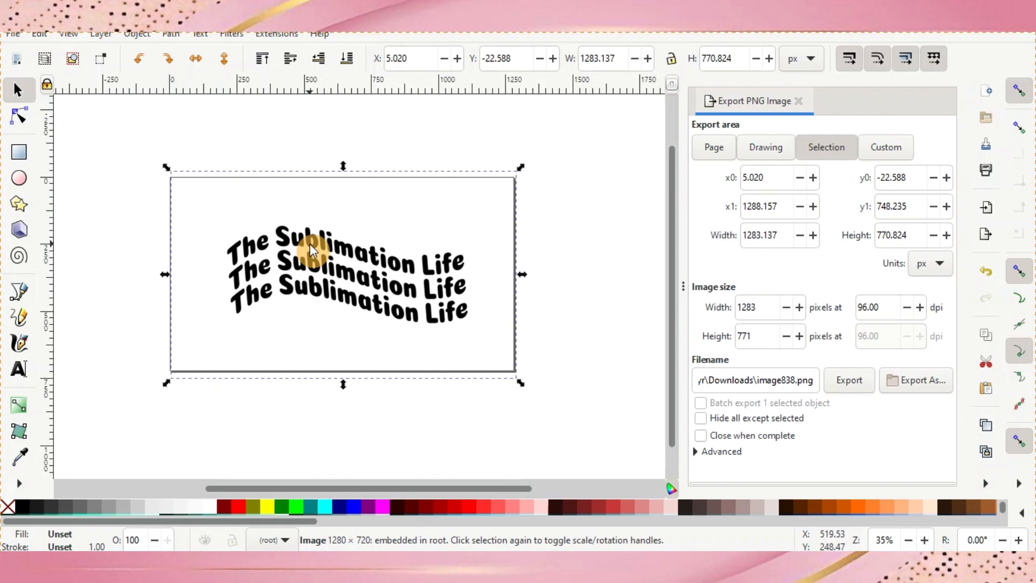
- Switch to Inkscape, look up the print command for the imported text design, and deselect the image
click(11, 34)
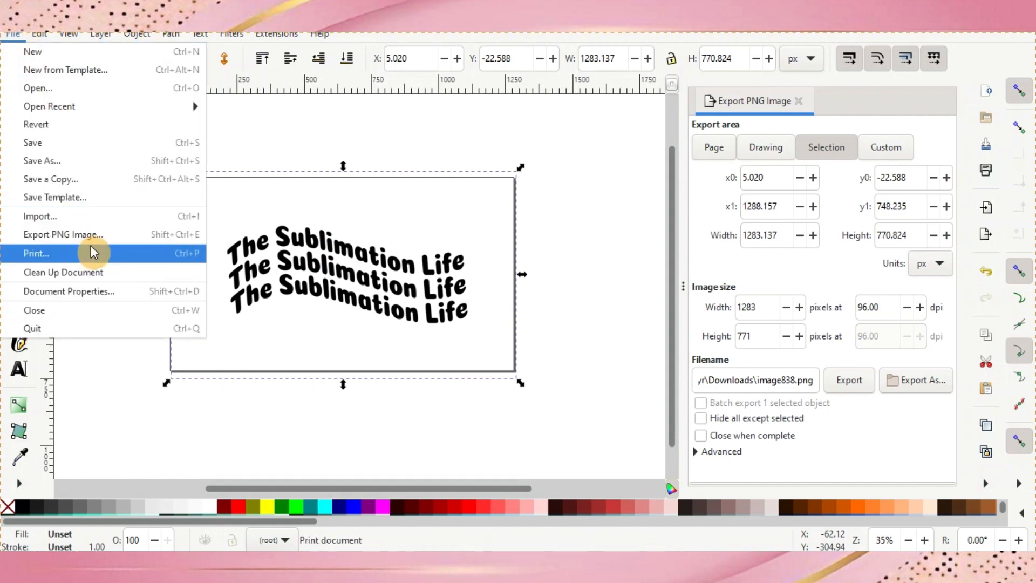
click(335, 151)
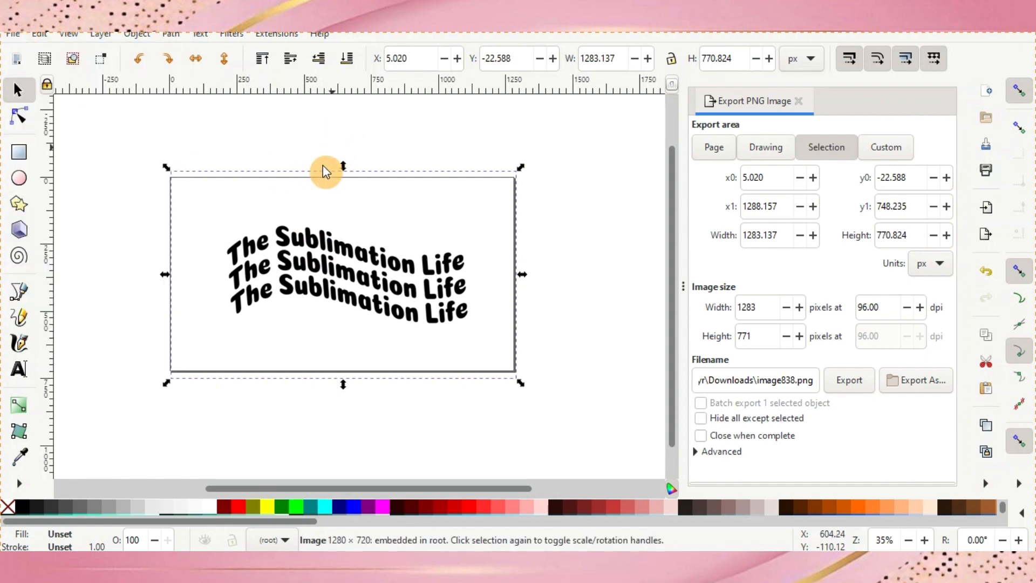
click(257, 435)
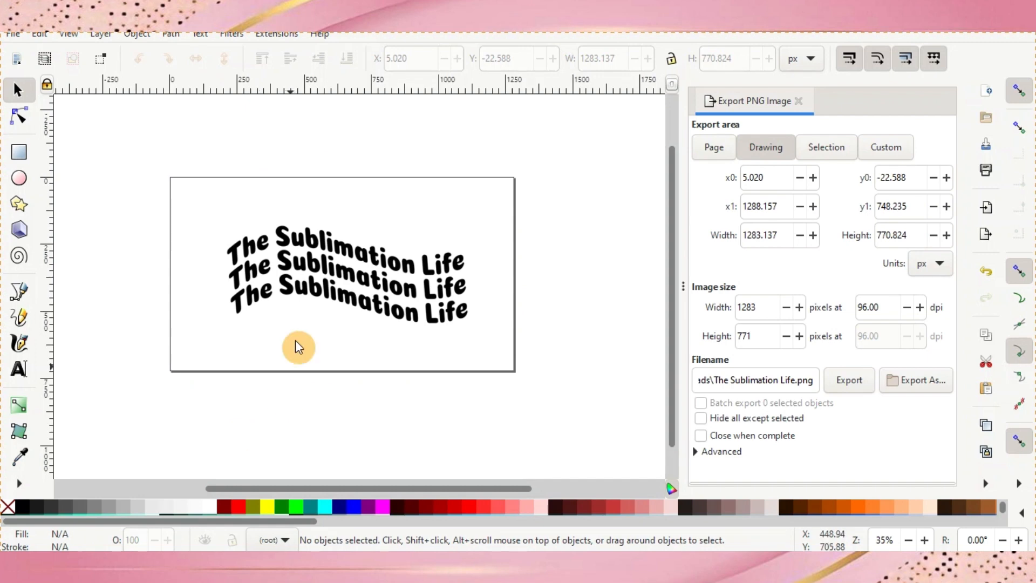